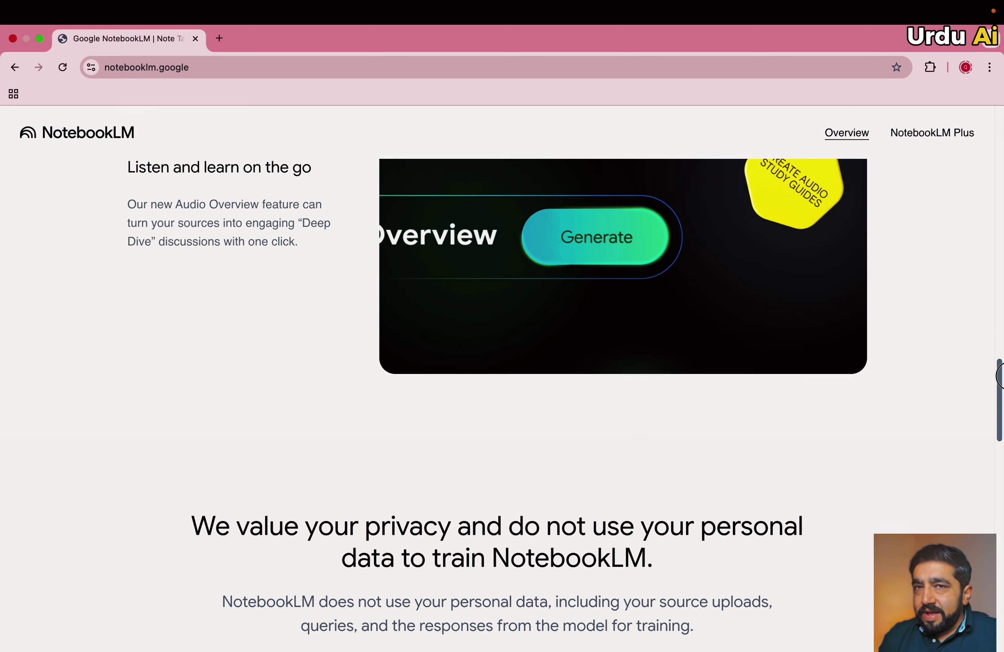
scroll(502, 406, "down", 3)
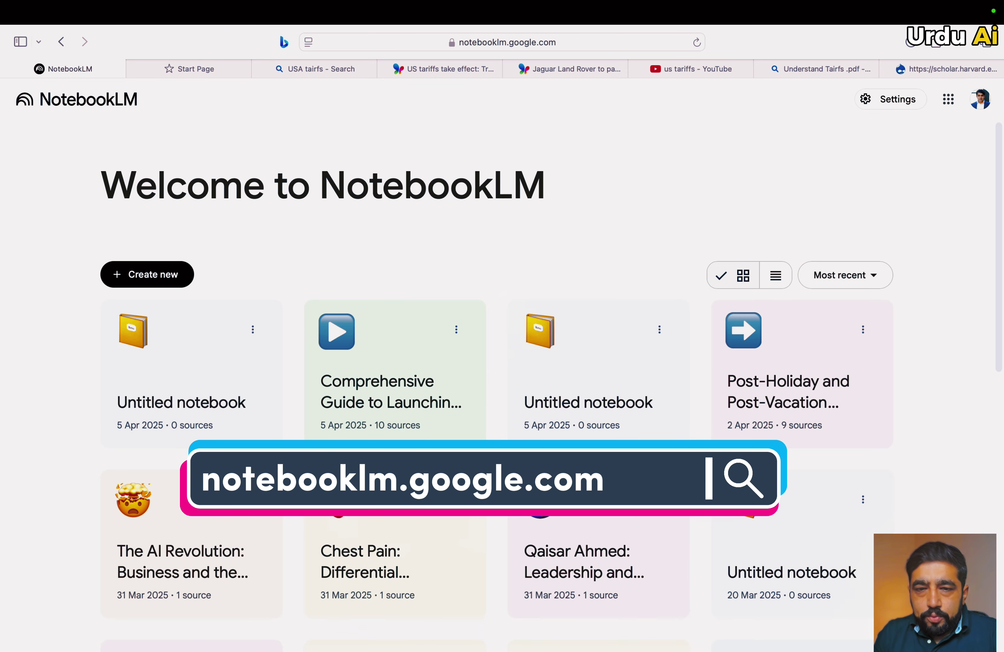
scroll(502, 380, "down", 8)
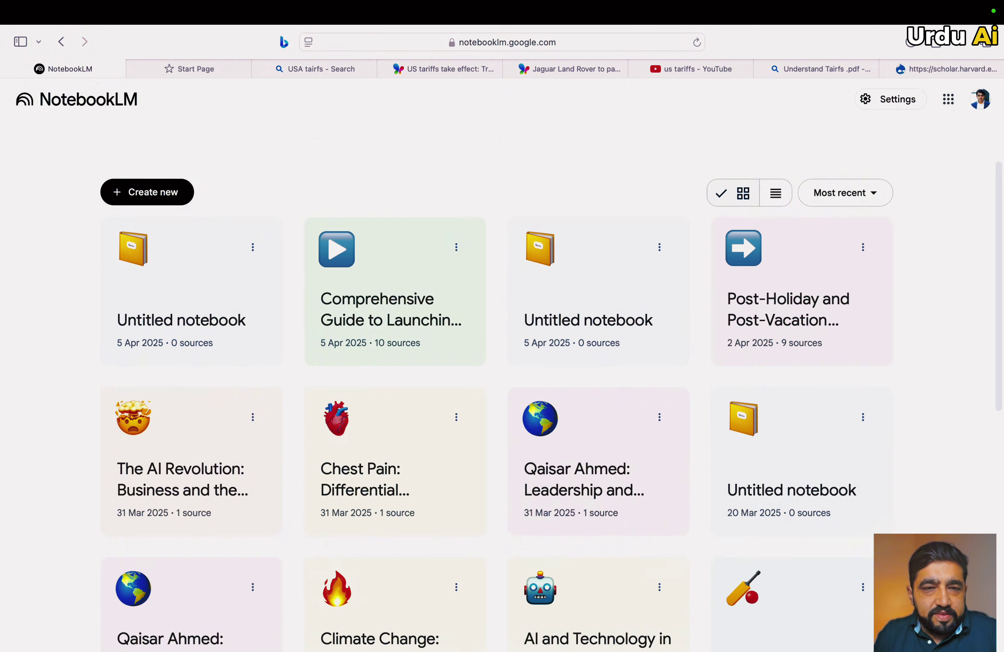
scroll(502, 381, "down", 4)
scroll(502, 381, "up", 12)
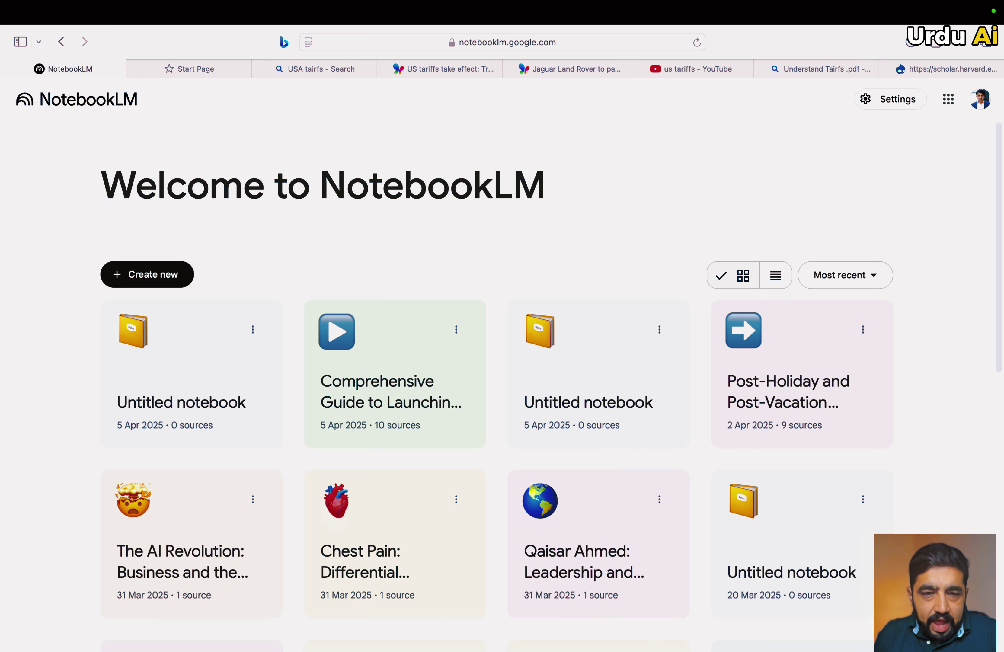
Create a new notebook and upload nunn_trefler_aej-macro_2010.pdf from Downloads as its first source
left_click(147, 275)
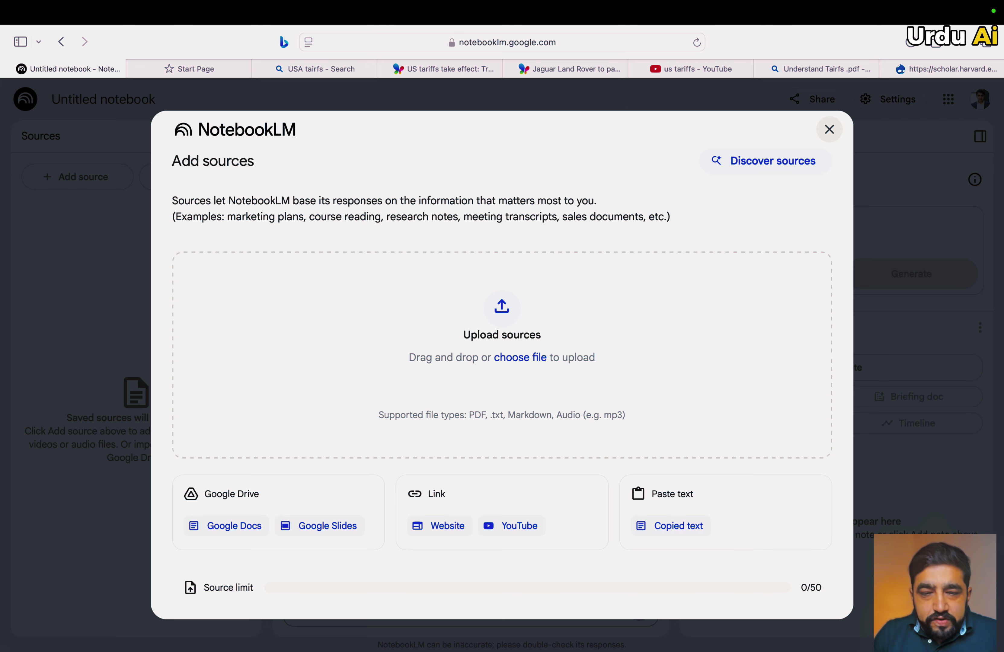
left_click(520, 358)
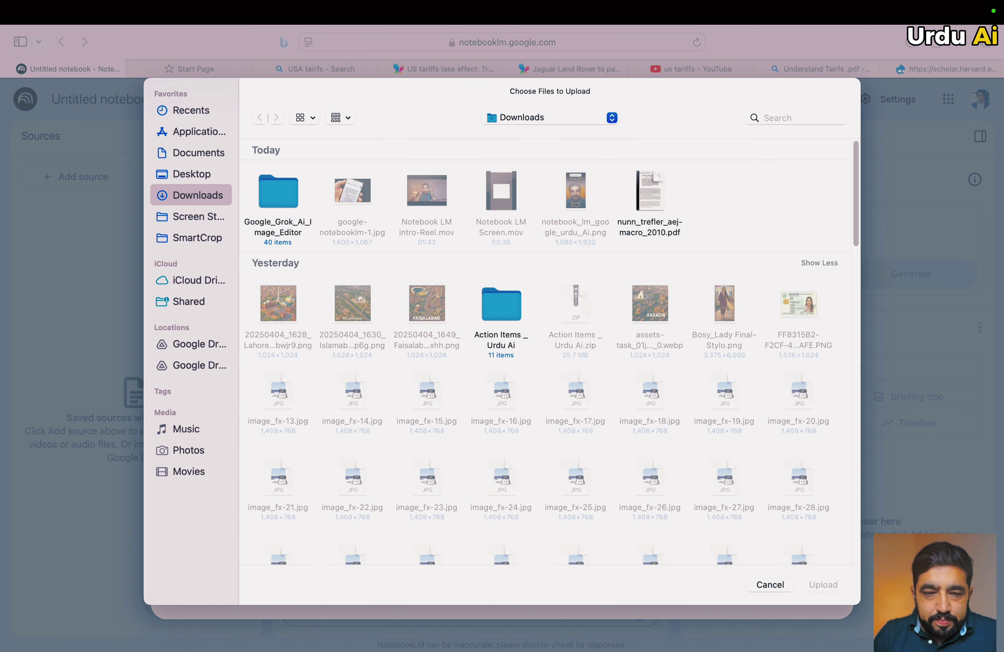
double_click(650, 192)
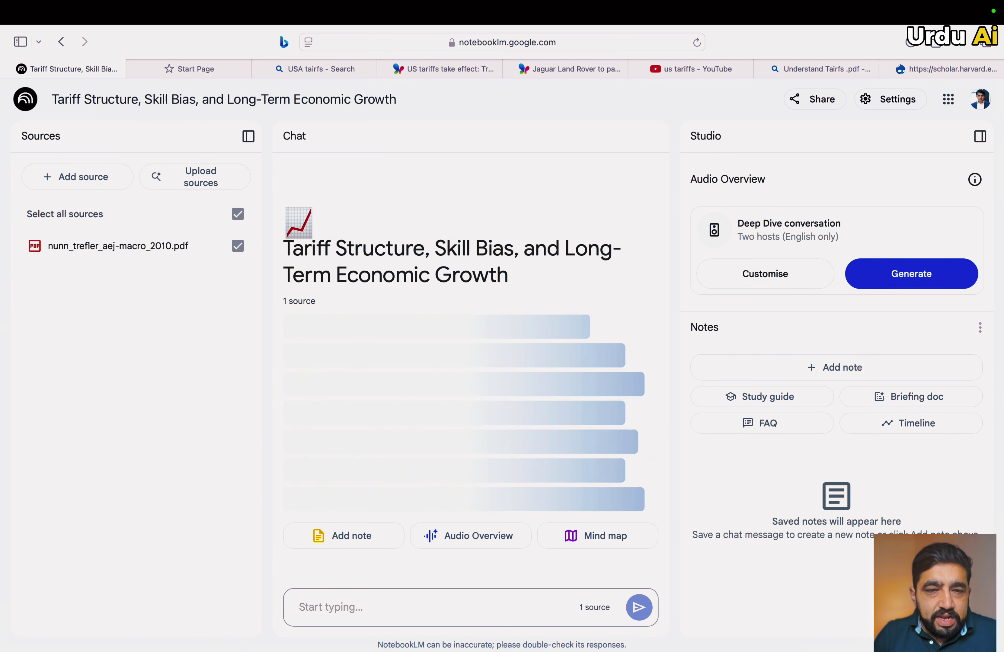
Add the two MSN tariff news articles open in the browser as website sources by their URLs
left_click(78, 177)
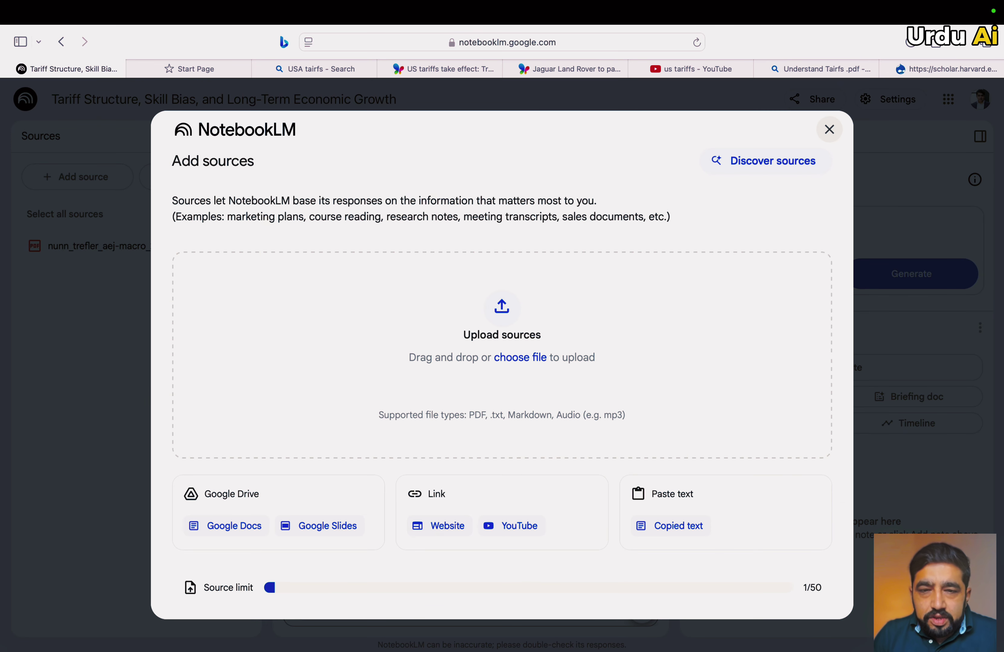
left_click(438, 526)
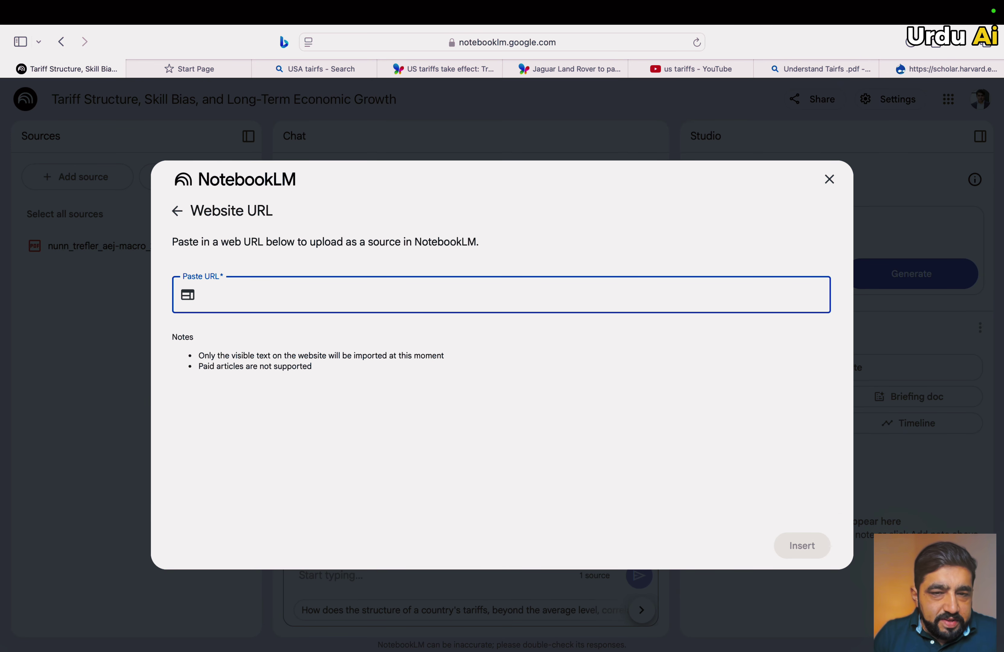
left_click(442, 69)
left_click(502, 43)
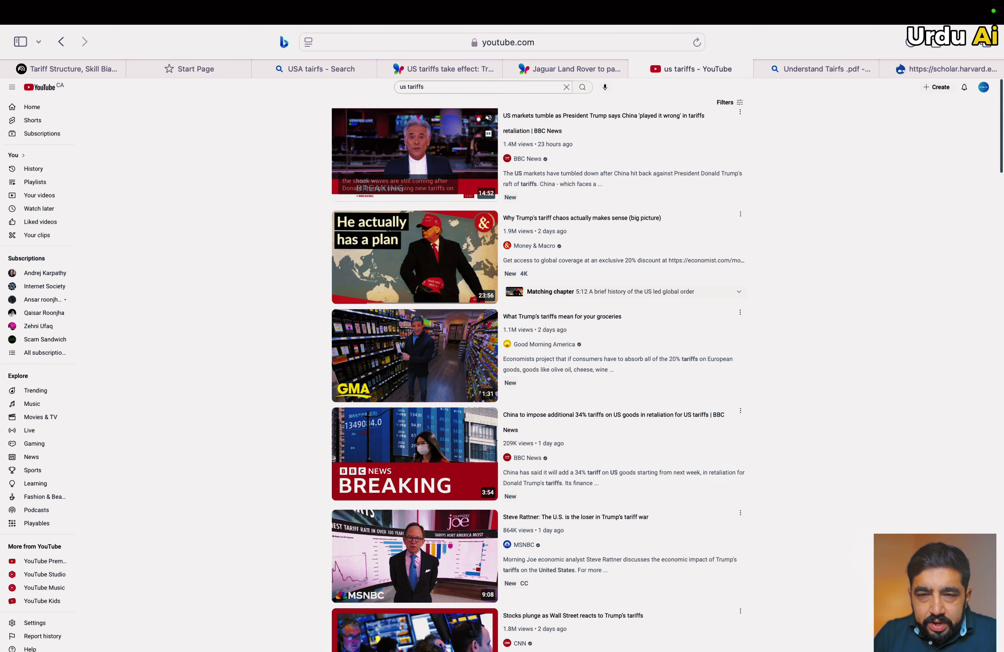
Open the BBC News video "US markets tumble as President Trump says China 'played it wrong'" on YouTube, copy its address and pause playback
left_click(415, 154)
left_click(502, 42)
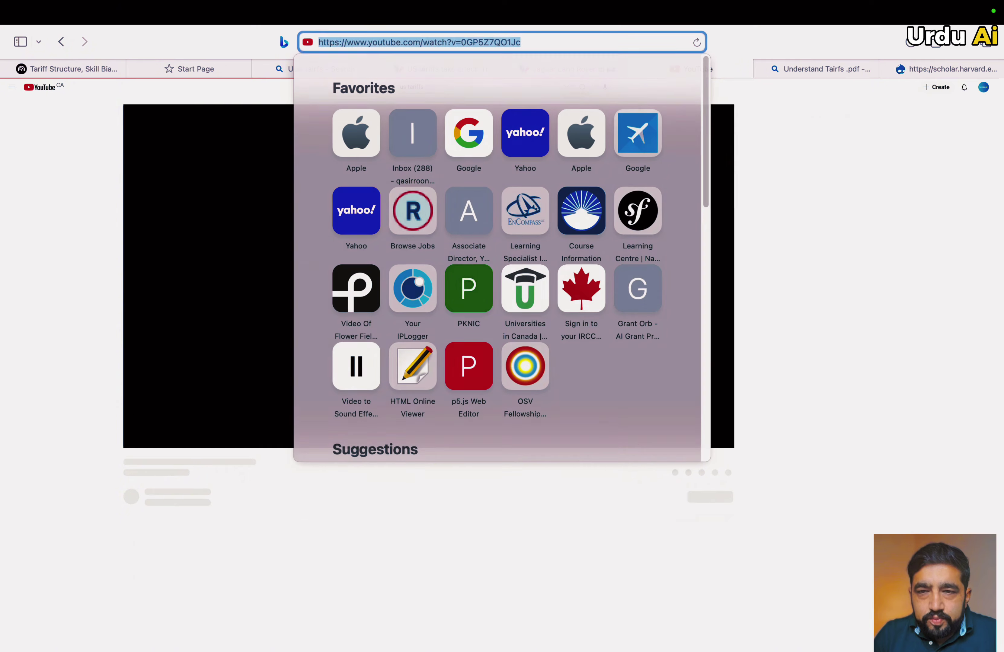
key("Escape")
left_click(428, 276)
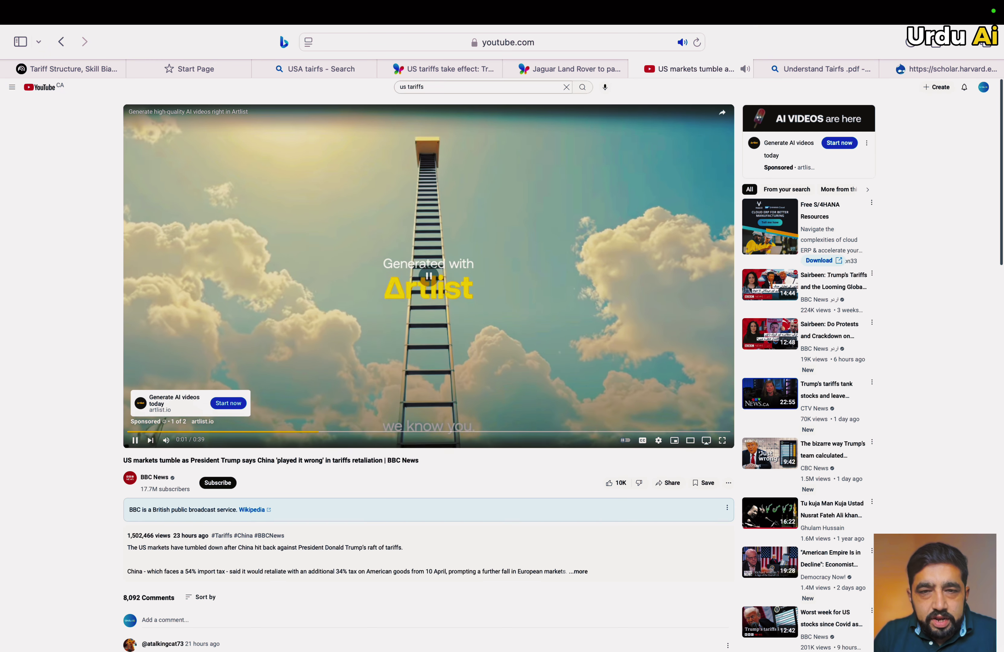
left_click(62, 69)
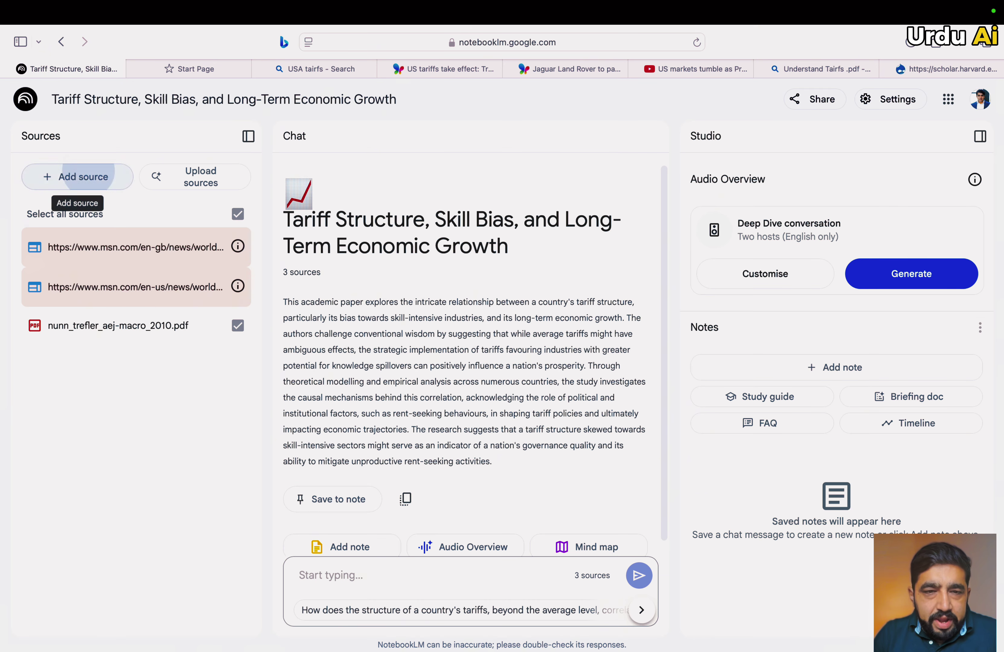
left_click(78, 177)
left_click(512, 526)
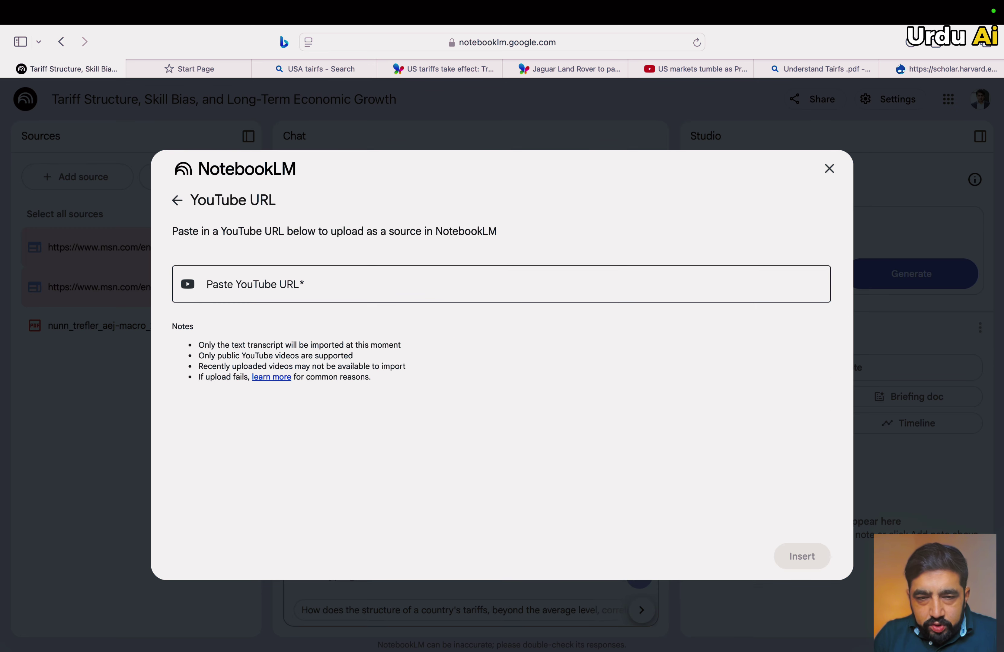
left_click(424, 284)
type("https://www.youtube.com/watch?v=0GP5Z7QO1Jc")
key("Return")
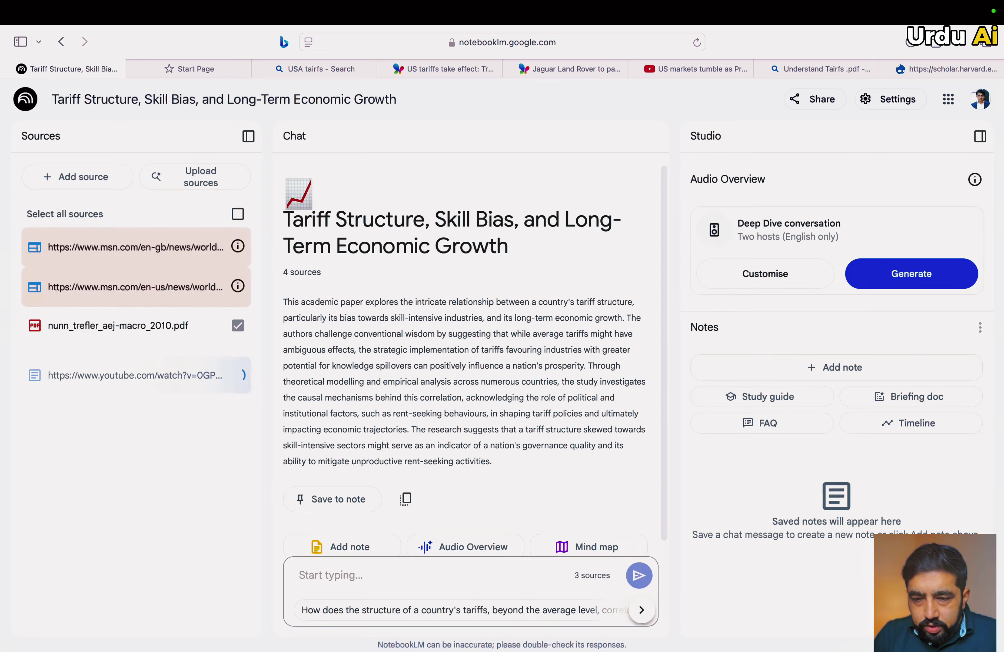
Open the Money & Macro video "Why Trump's tariff chaos actually makes sense (big picture)" from the YouTube results, copy its address and pause playback
left_click(694, 69)
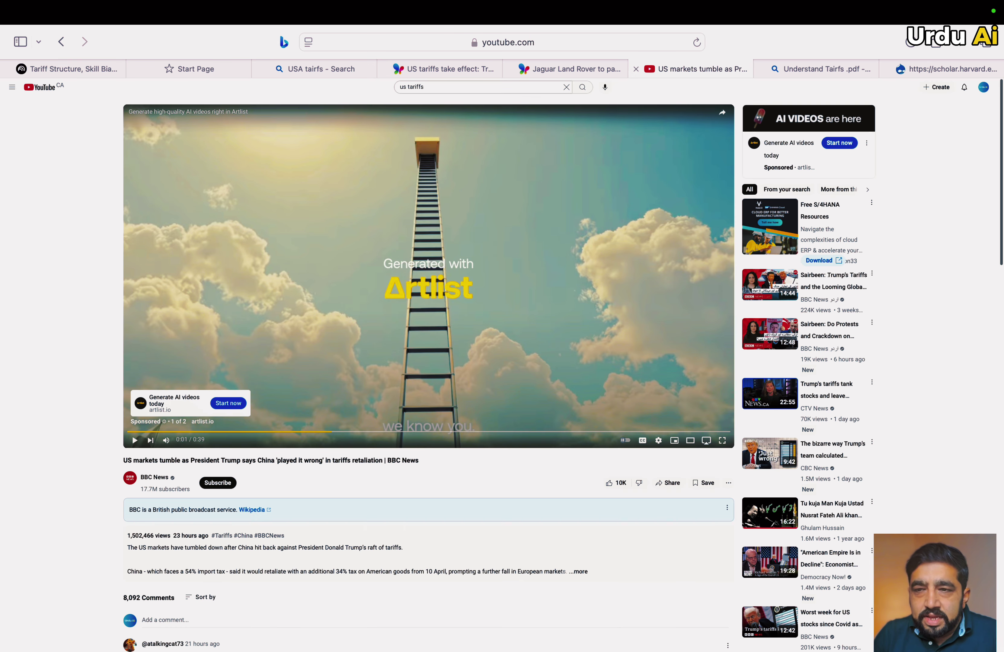
left_click(61, 41)
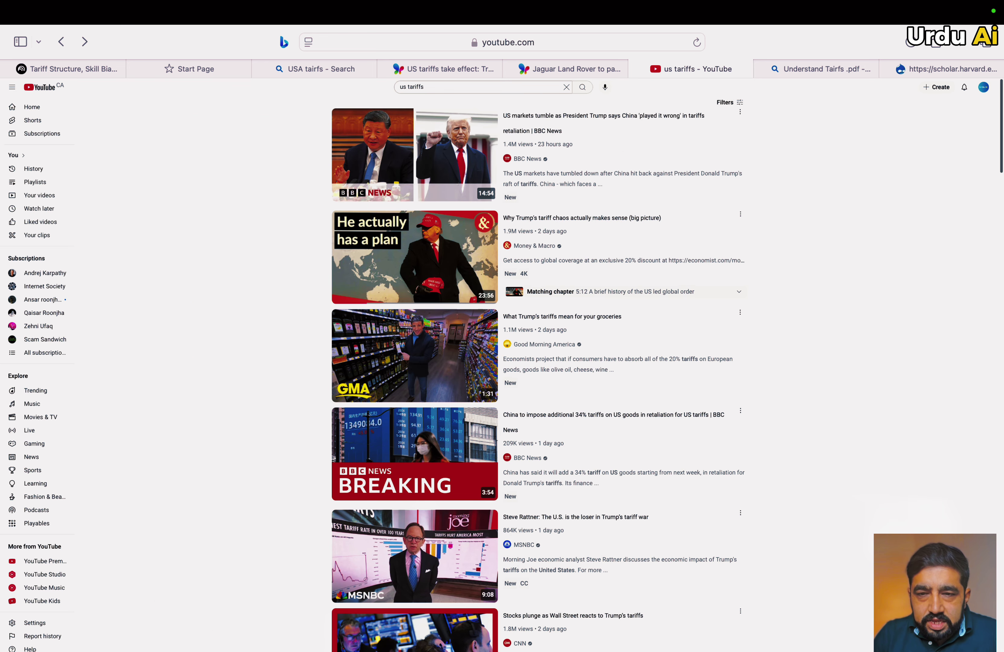
left_click(415, 257)
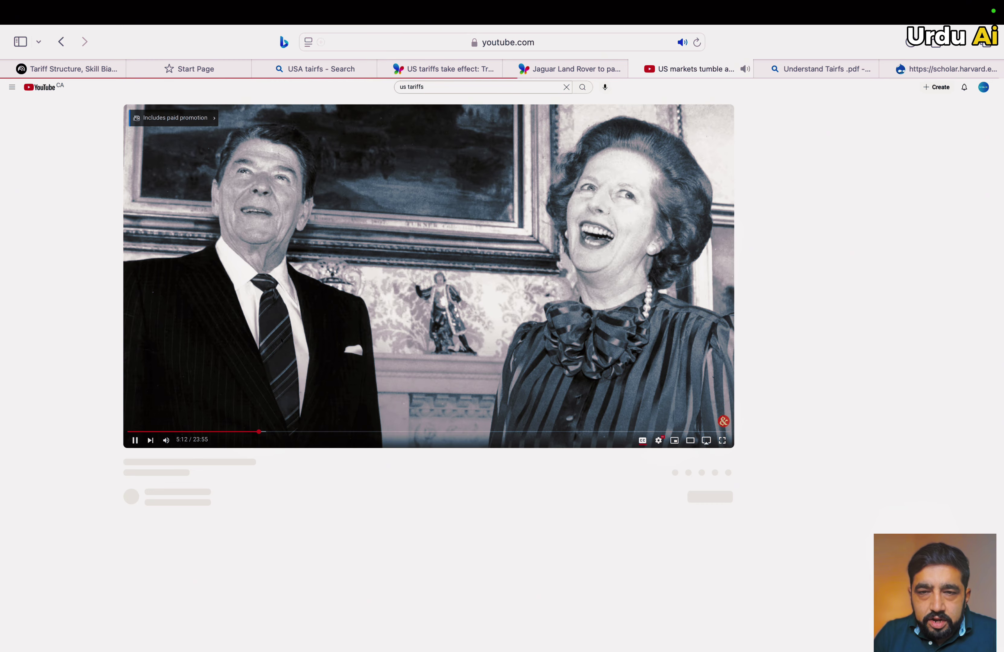
key("super+l")
key("super+c")
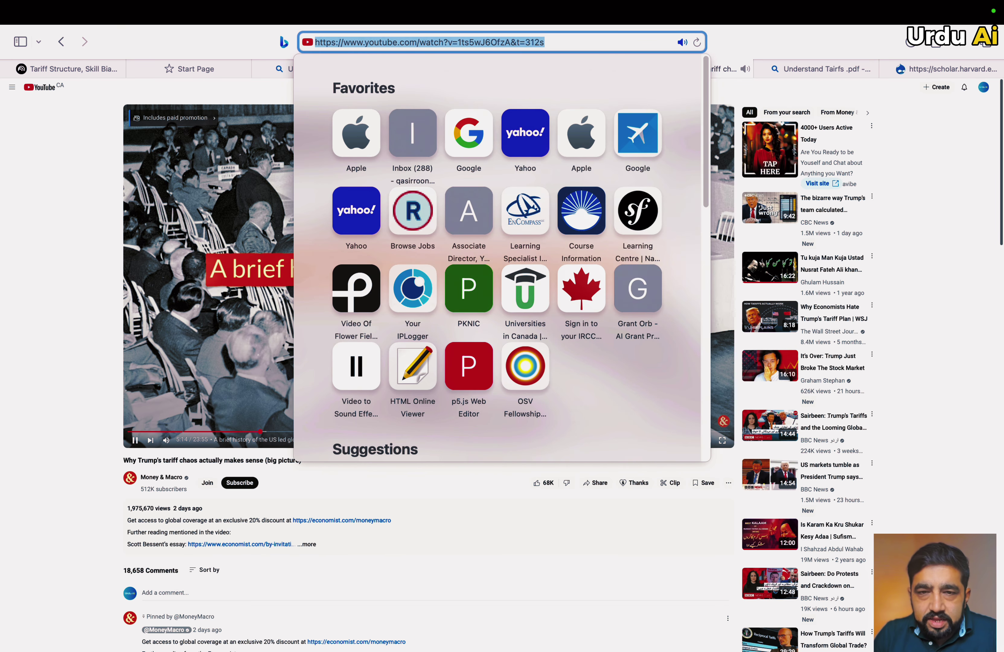
key("Escape")
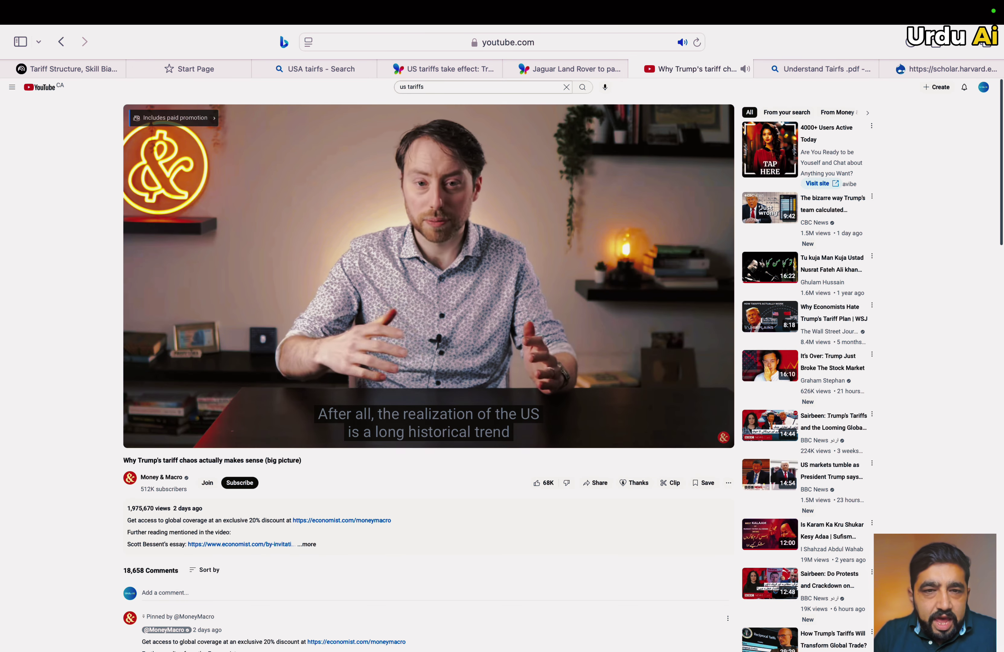
left_click(444, 307)
Add the copied address of the Money & Macro video to the notebook as a YouTube source
left_click(67, 68)
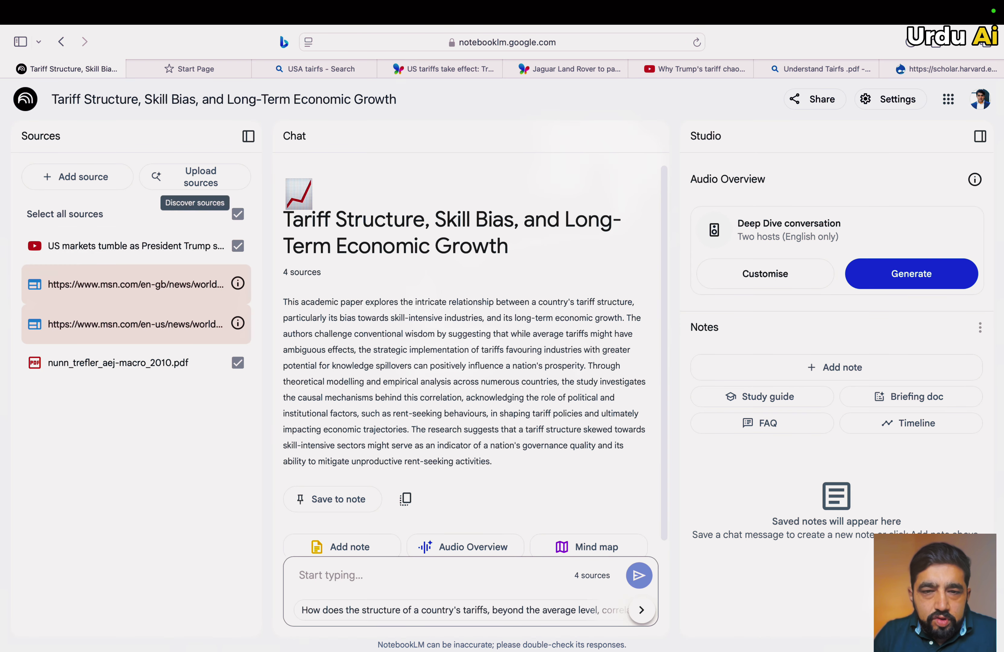
left_click(78, 177)
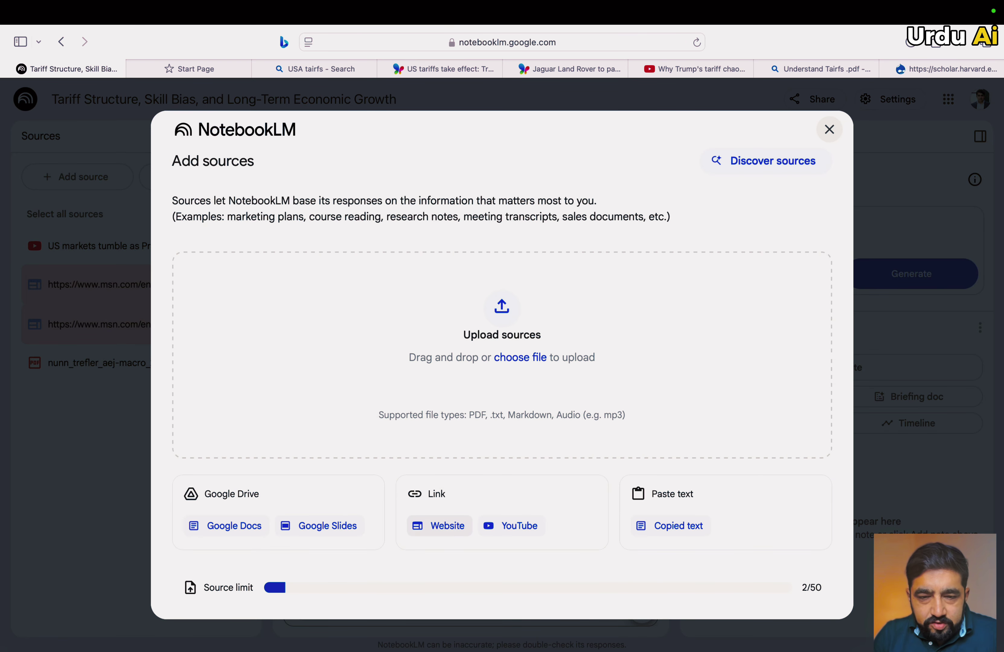
left_click(512, 525)
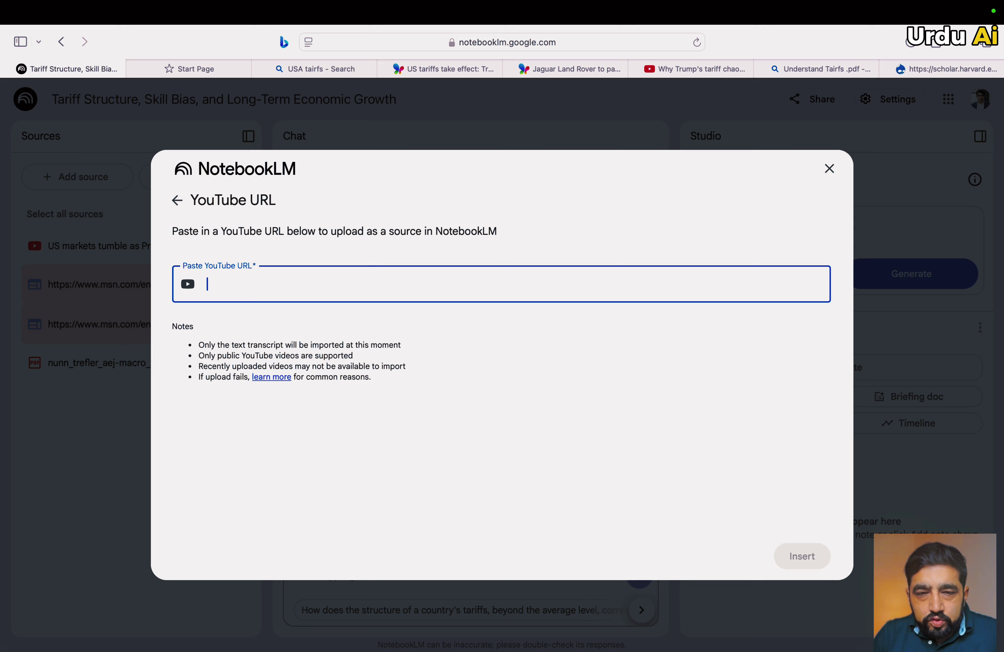
key("super+v")
key("Return")
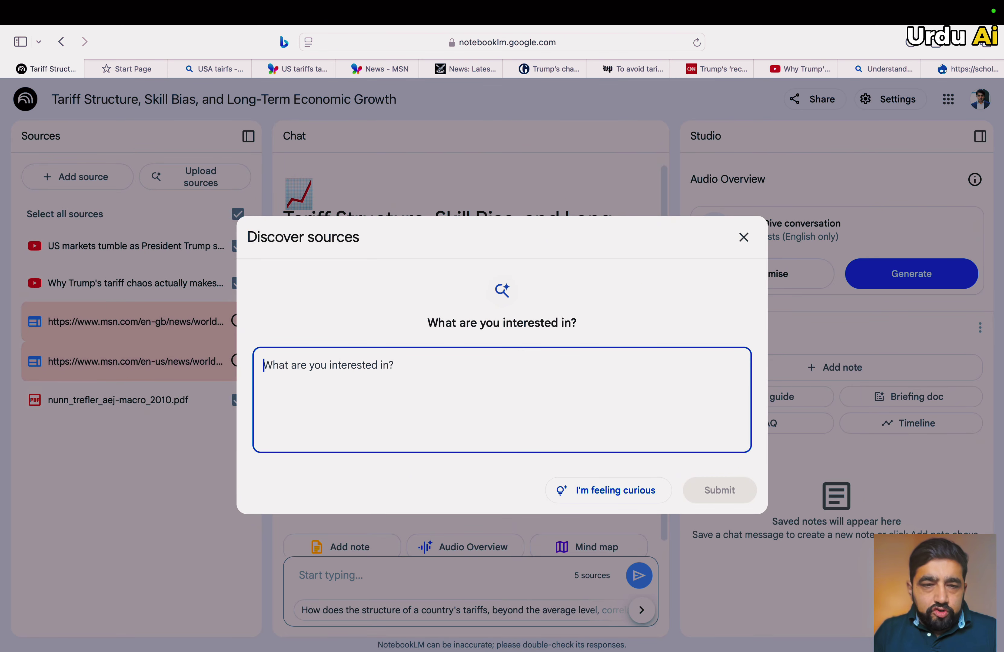
Use Discover sources to search for "American Tarifs and world economy impacts"
key("Escape")
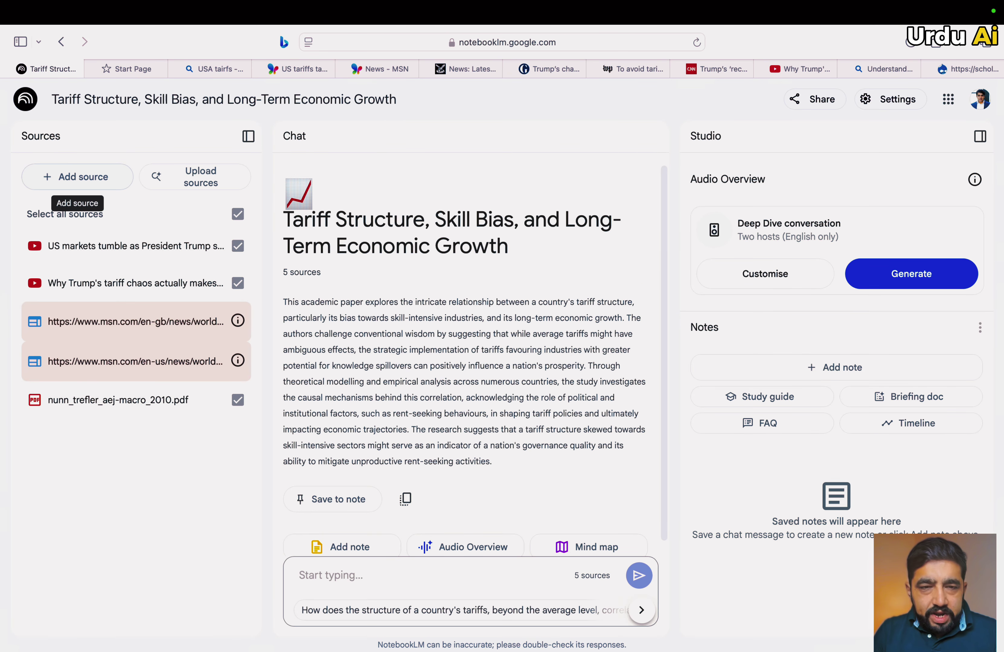
left_click(78, 176)
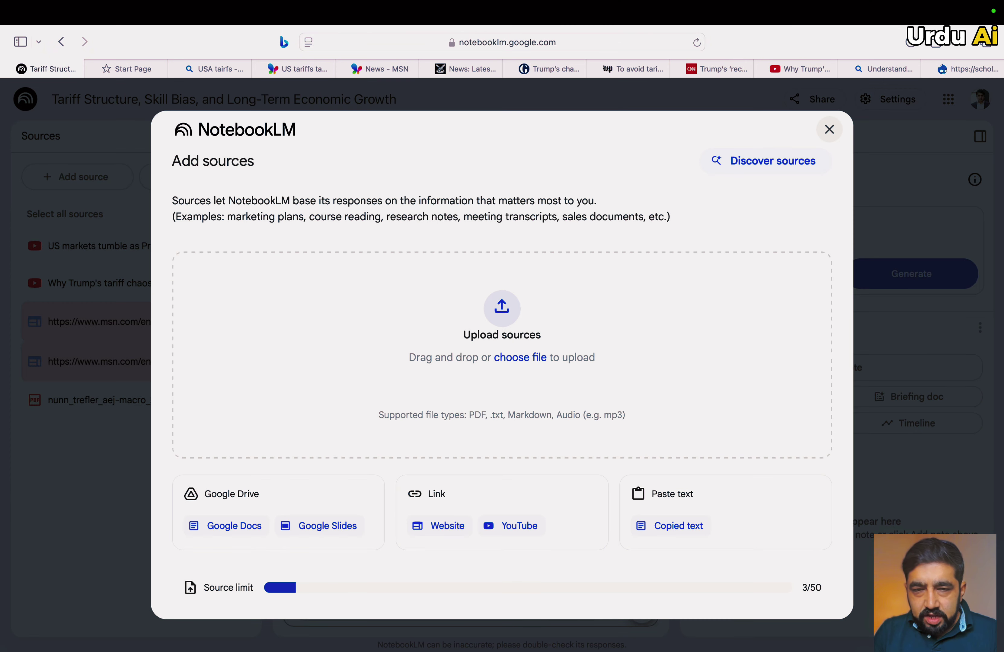
left_click(780, 161)
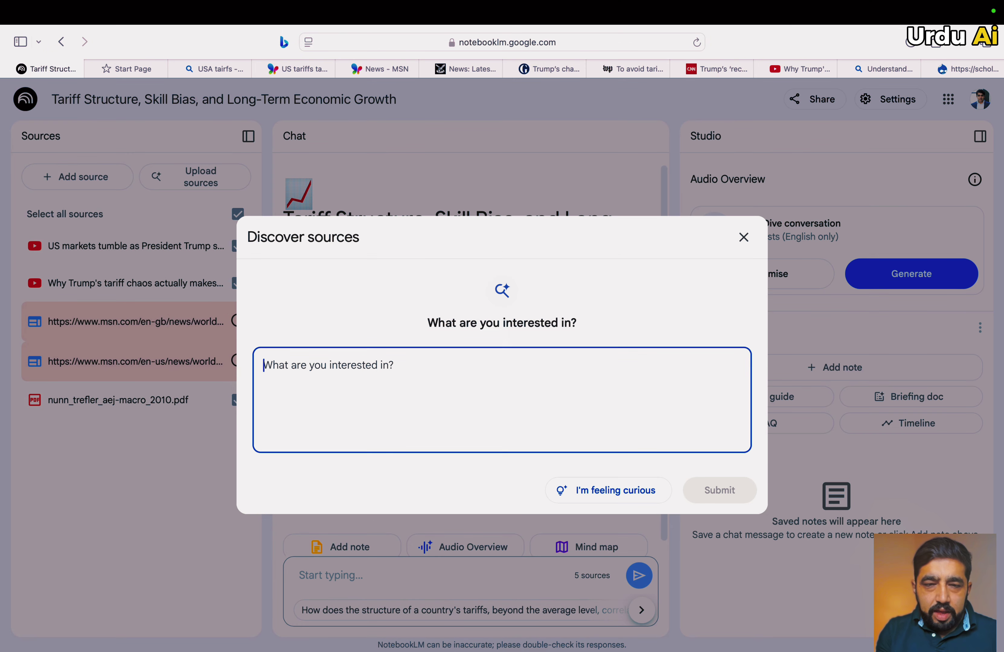
type("American ")
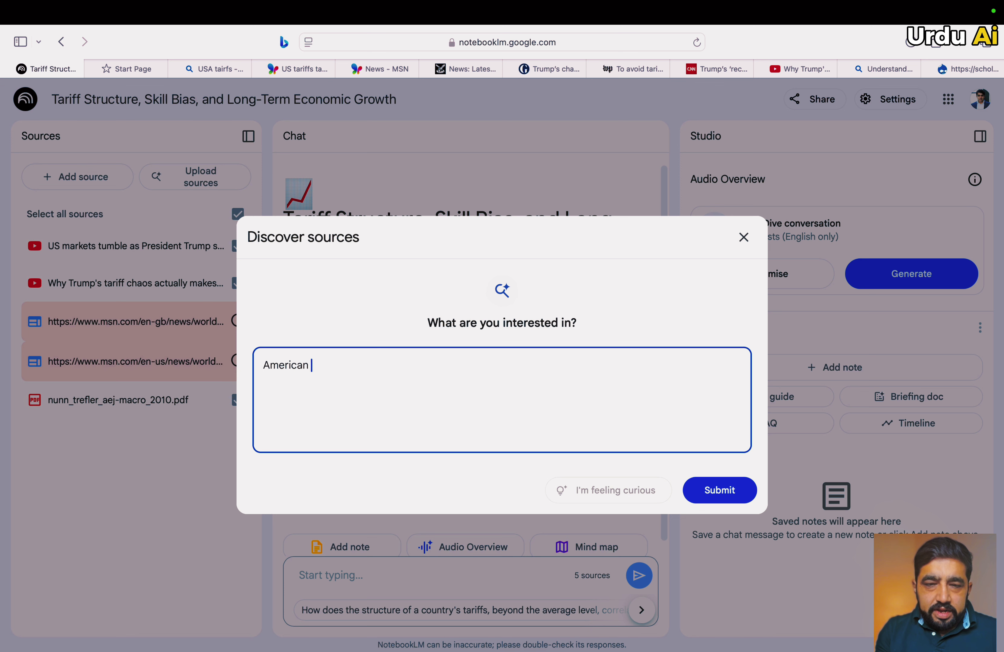
type("Tarifs ")
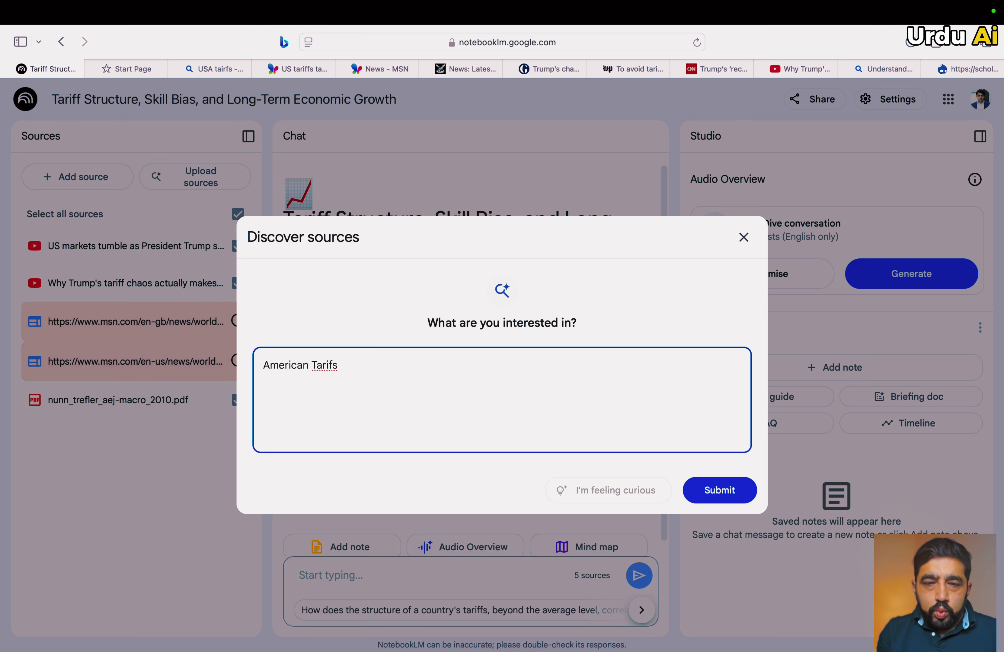
type("and world ec")
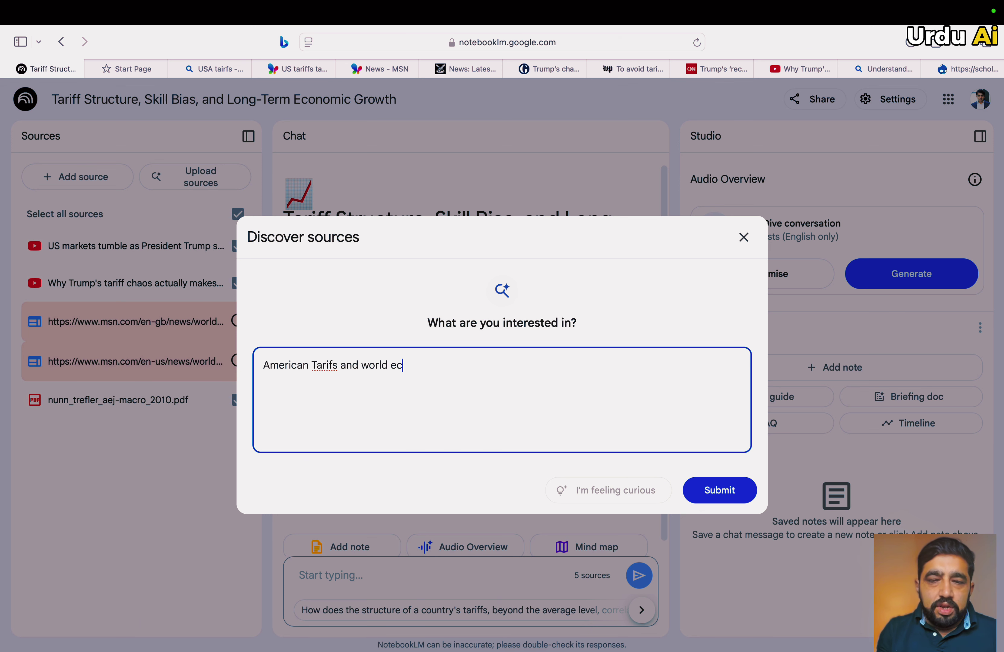
type("onomy ")
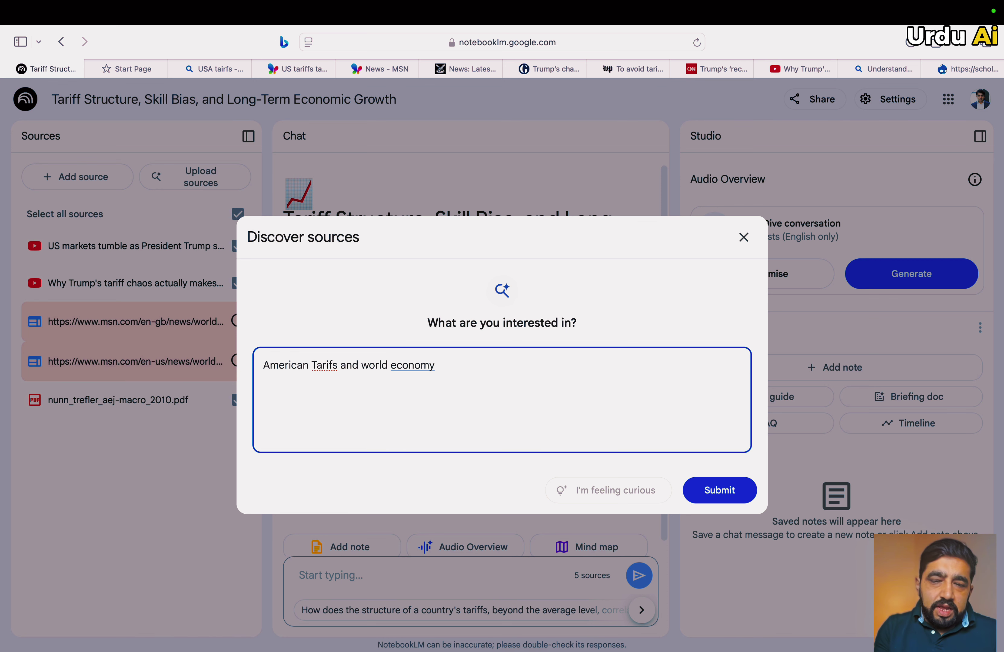
type("impacts")
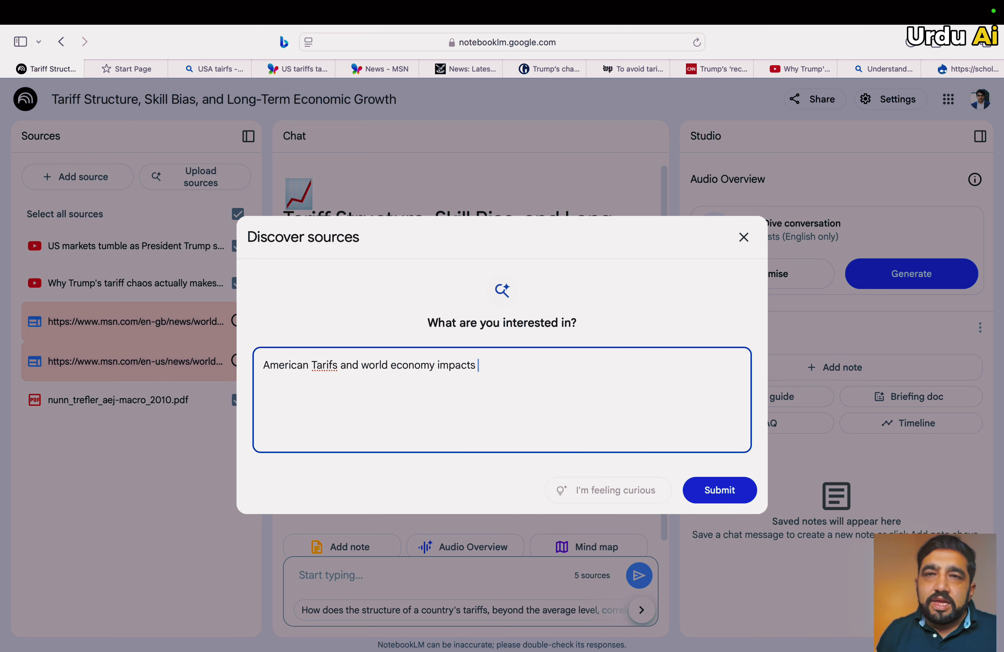
key("Return")
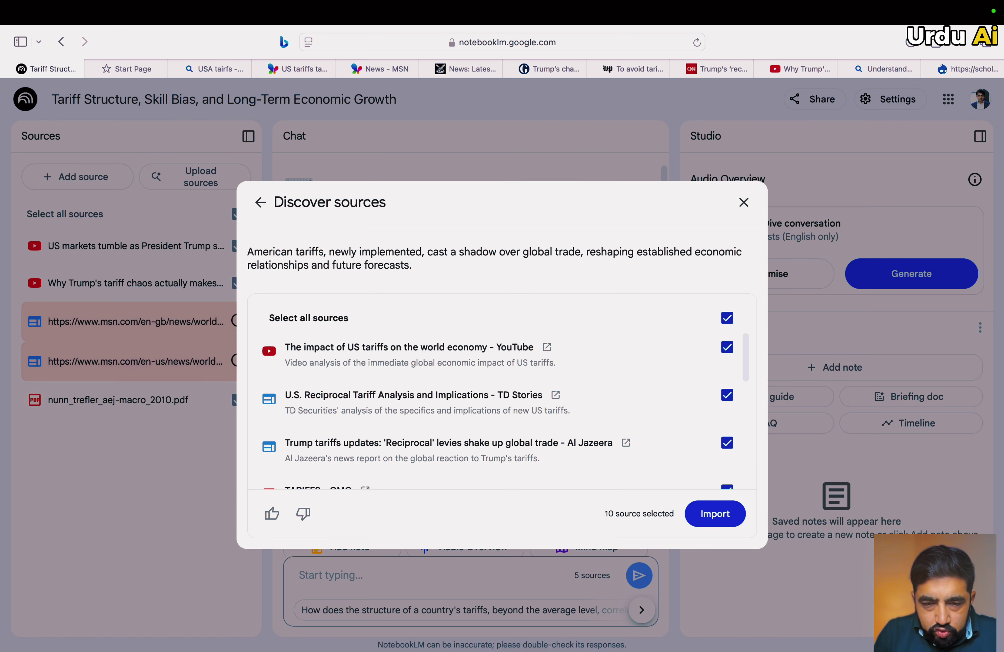
Review the discovered tariff sources and import all of them into the notebook
scroll(500, 411, "down", 10)
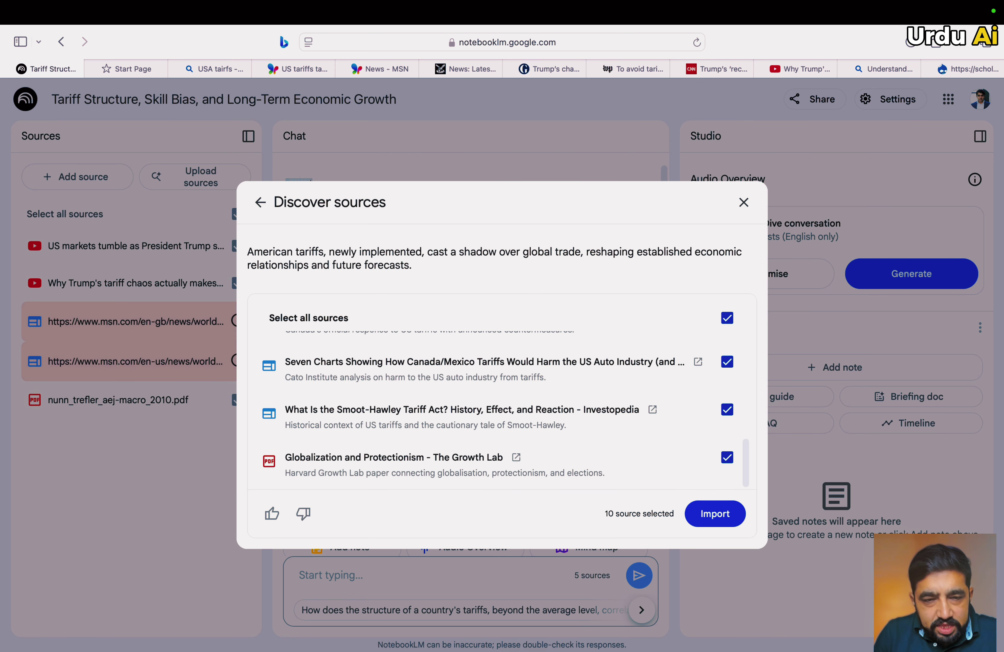
scroll(500, 411, "up", 10)
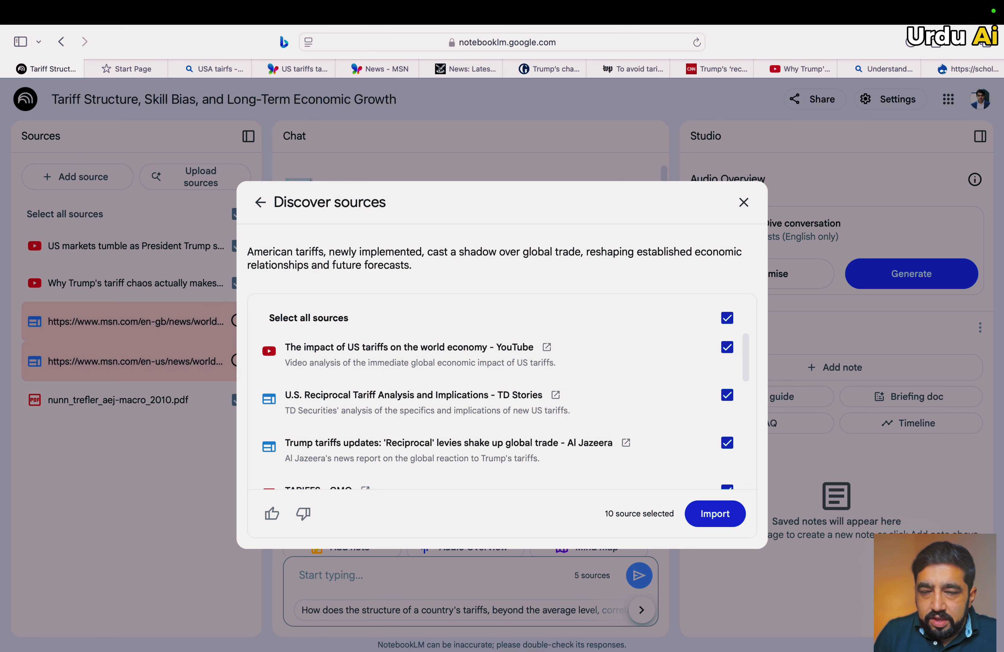
left_click(715, 513)
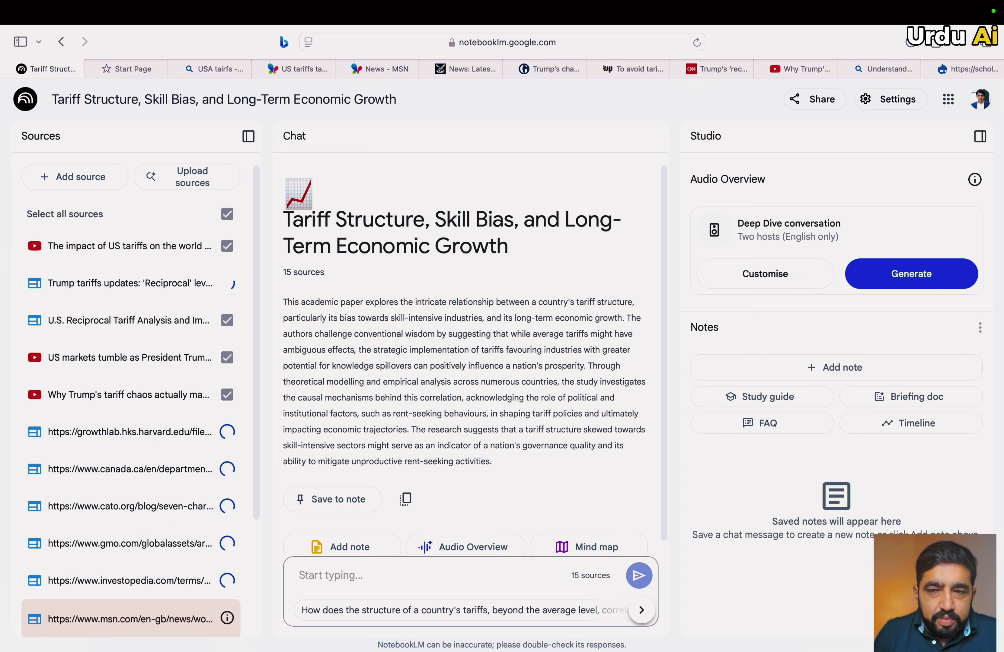
Ask the notebook chat "Explain me what are the tariffs ?" using all selected sources
scroll(132, 535, "down", 4)
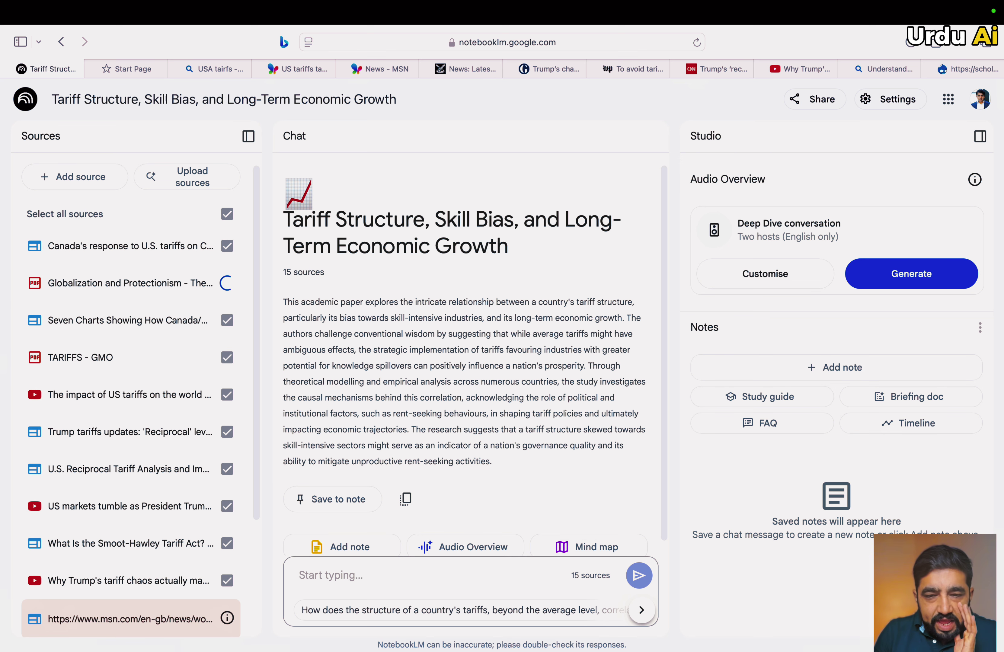
scroll(443, 358, "down", 1)
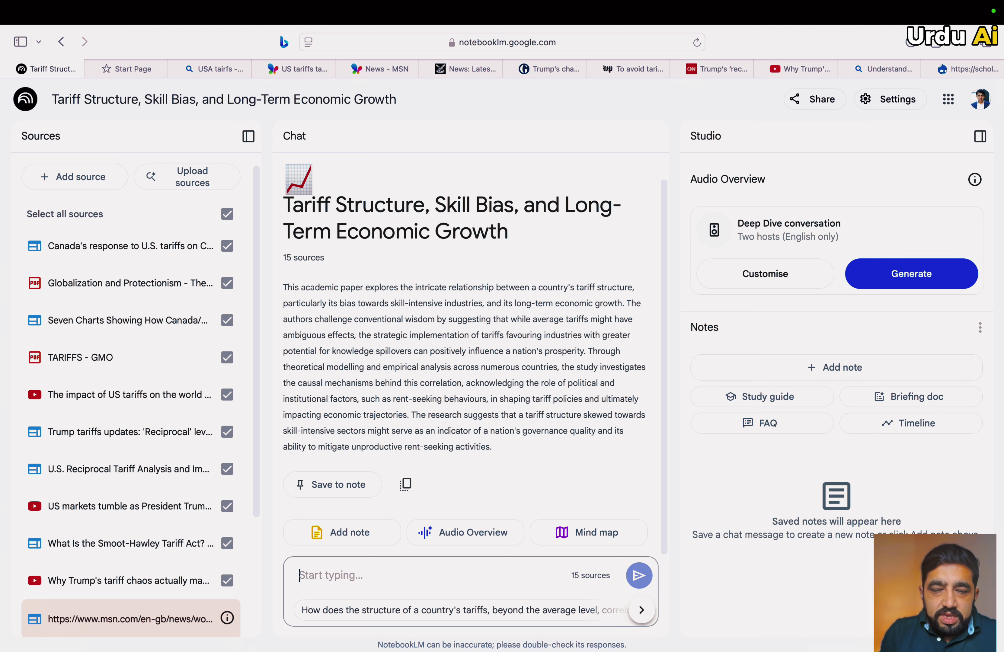
type("Explain me what at")
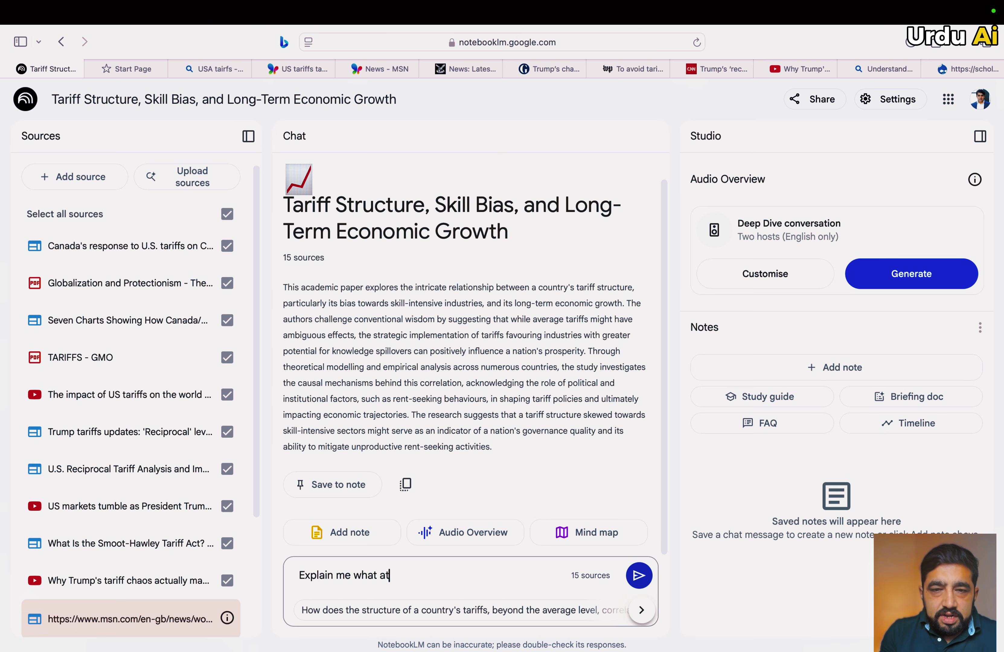
key("BackSpace")
type("r")
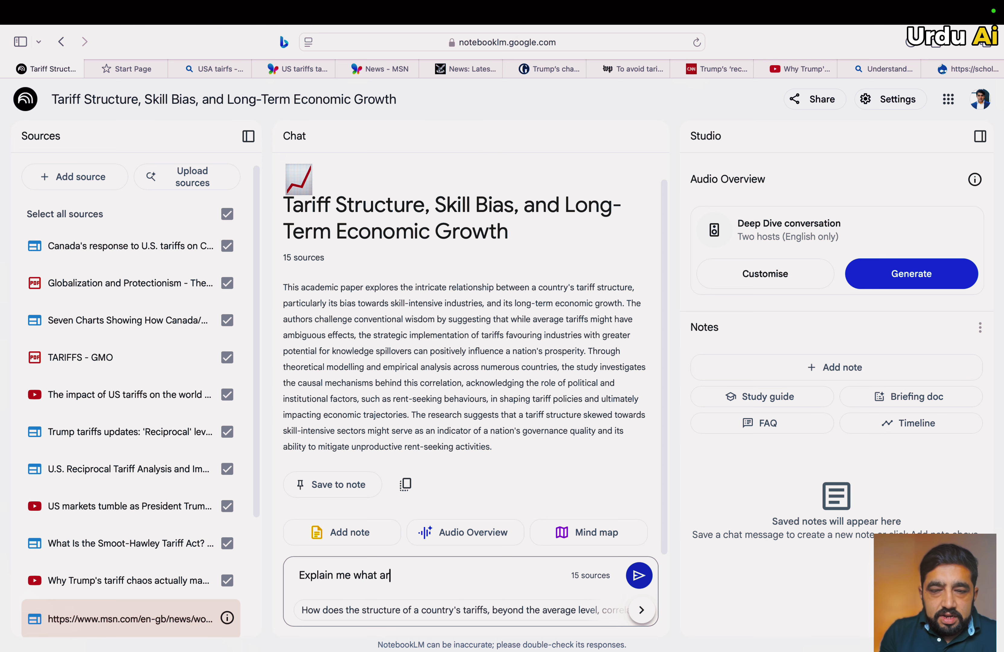
type("e the tariffs ")
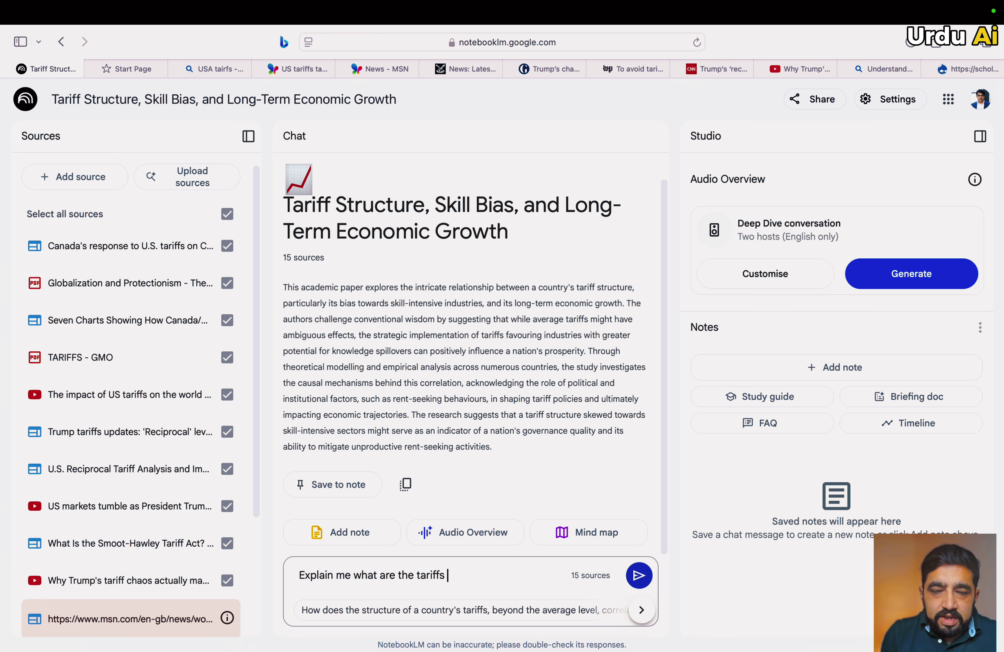
type("?")
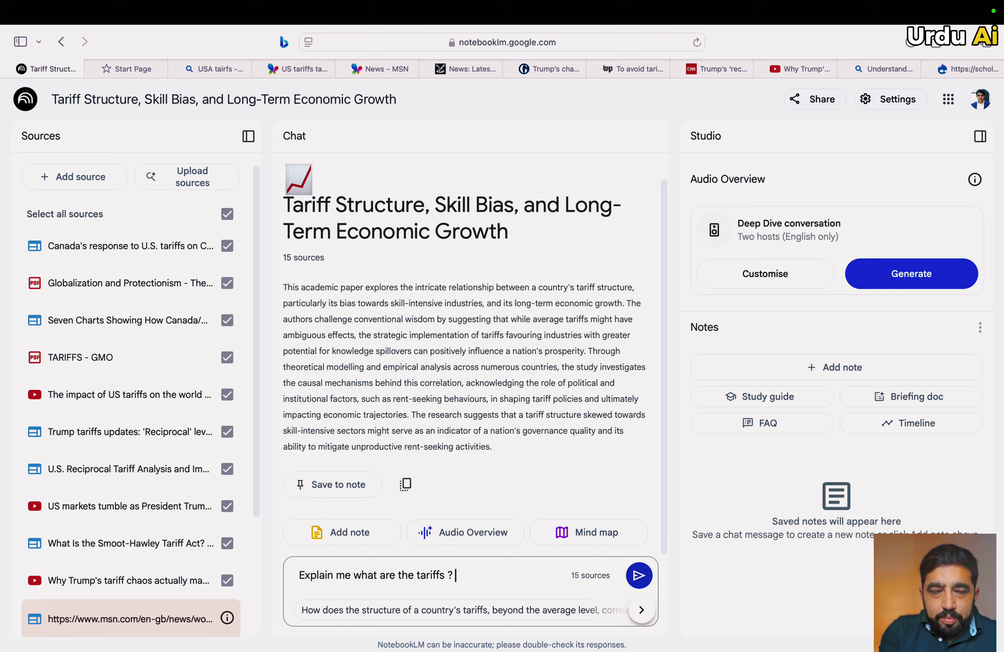
key("Return")
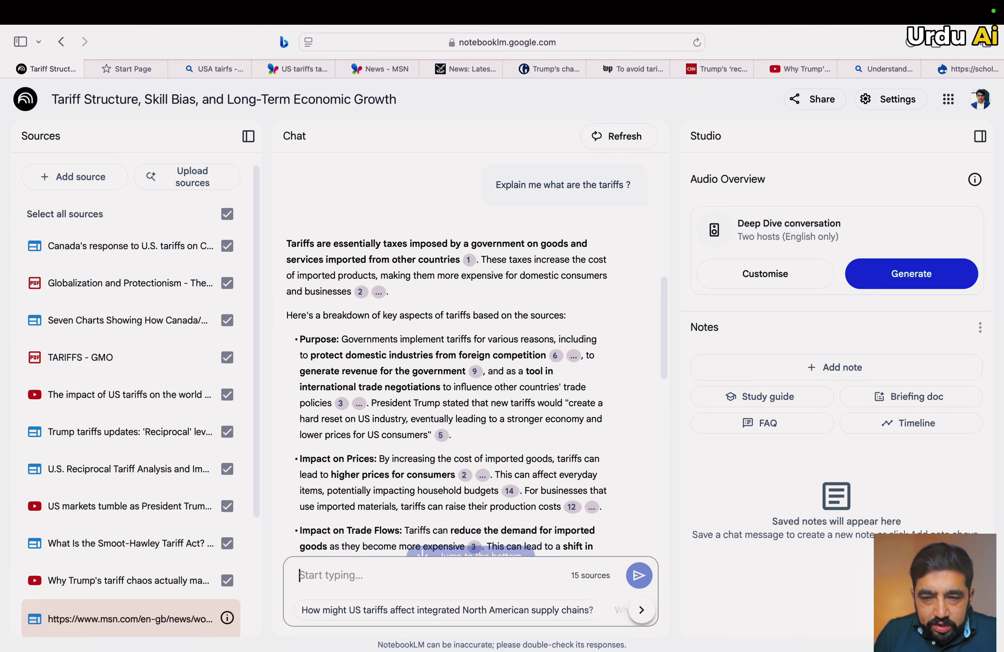
Read through the chat answer on tariffs, preview a citation's source passage and check the rest of the source list
mouse_move(554, 355)
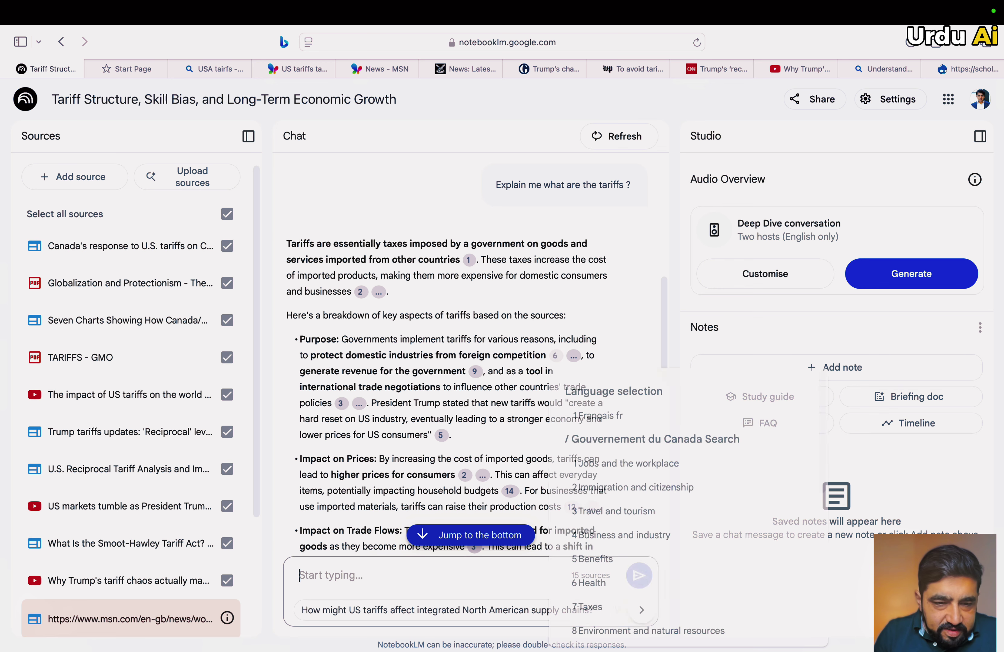
scroll(136, 427, "down", 4)
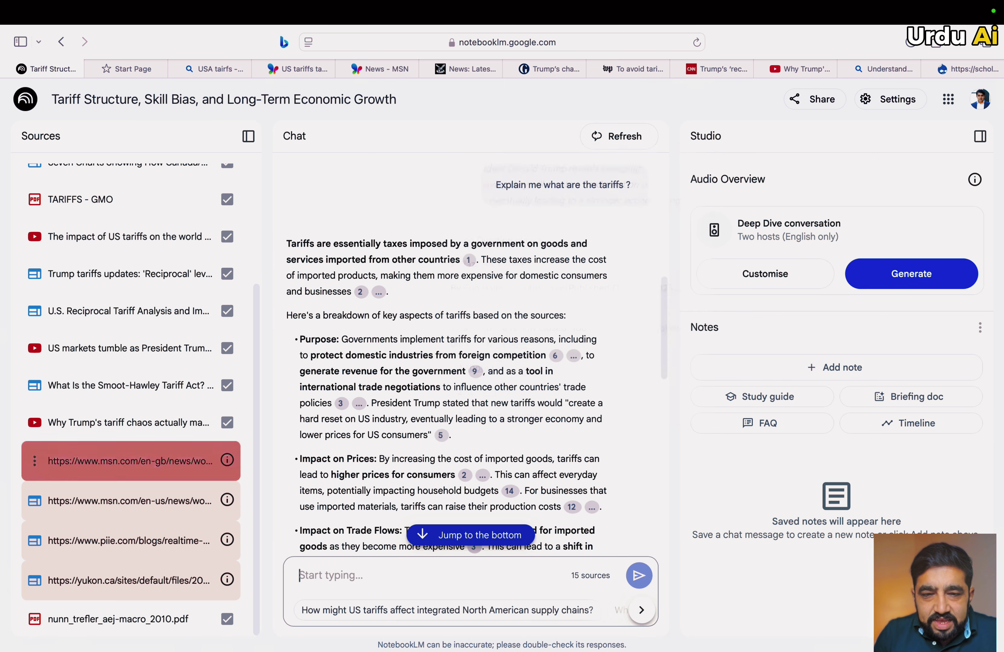
scroll(466, 355, "down", 6)
left_click(421, 554)
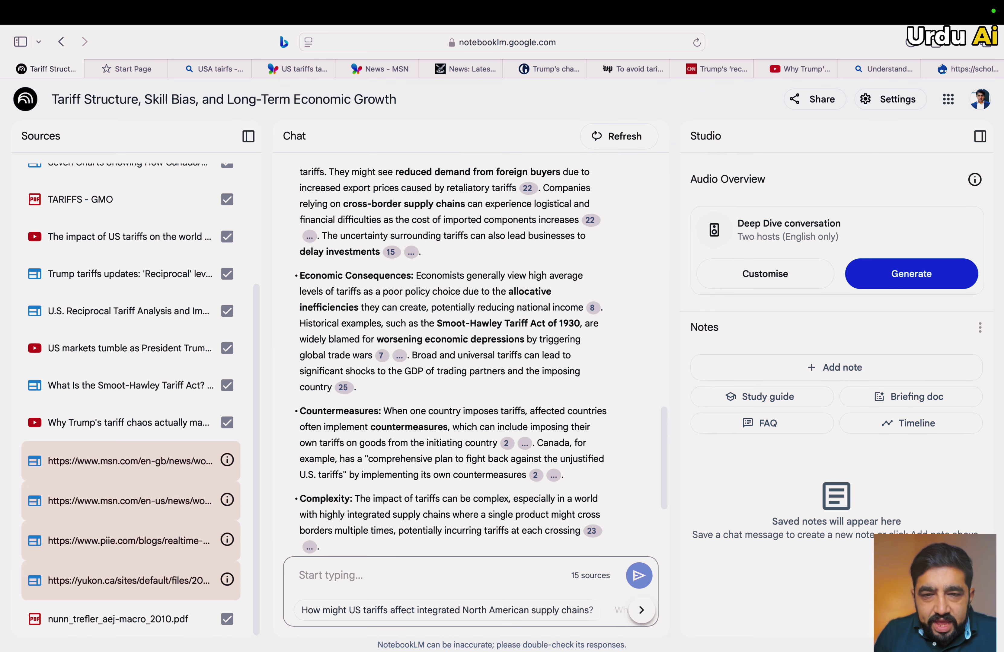
scroll(465, 356, "up", 15)
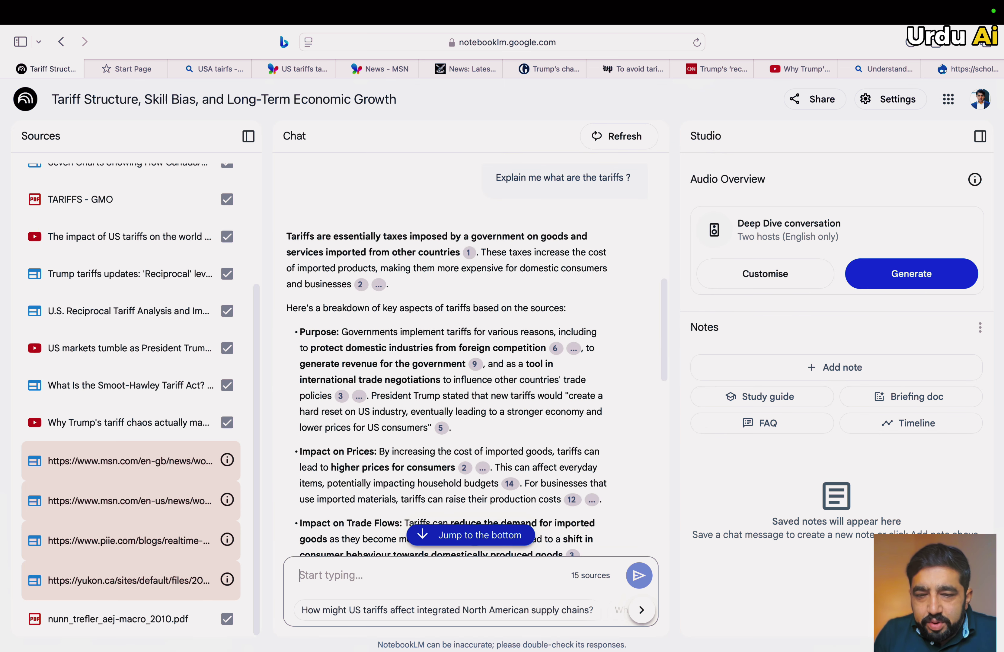
scroll(465, 356, "down", 15)
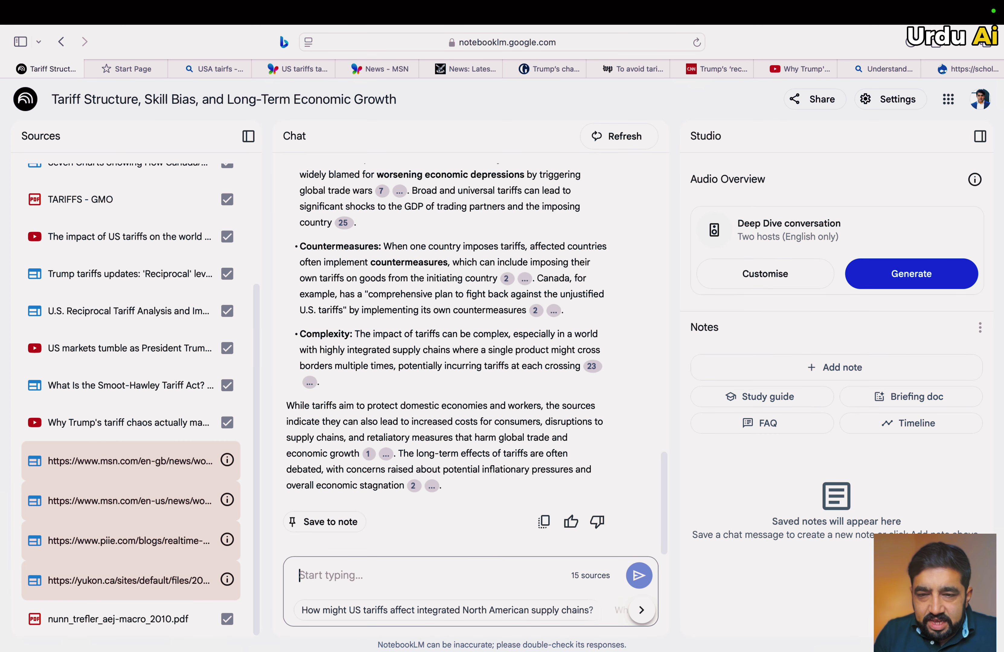
Generate an Audio Overview of the notebook's sources
scroll(466, 355, "up", 20)
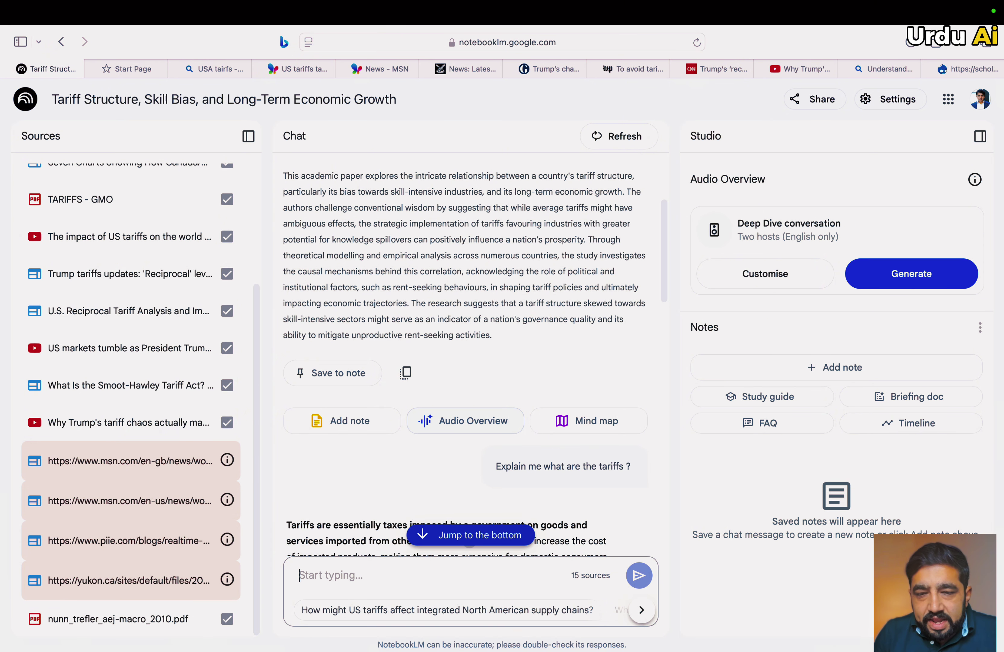
left_click(465, 422)
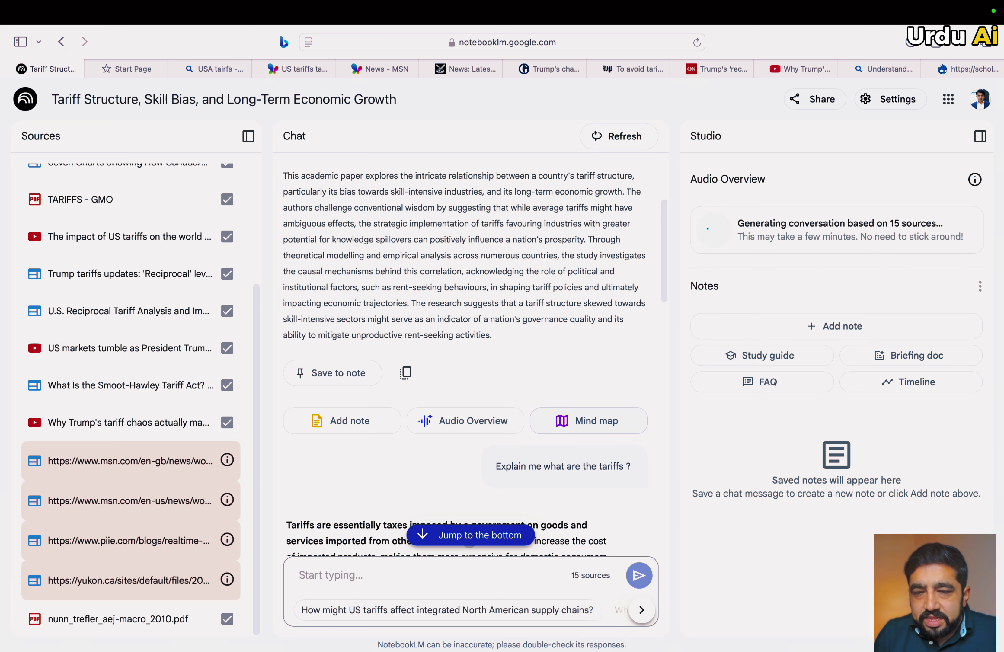
Generate a mind map from the notebook's sources and open it to view its main branches
left_click(588, 421)
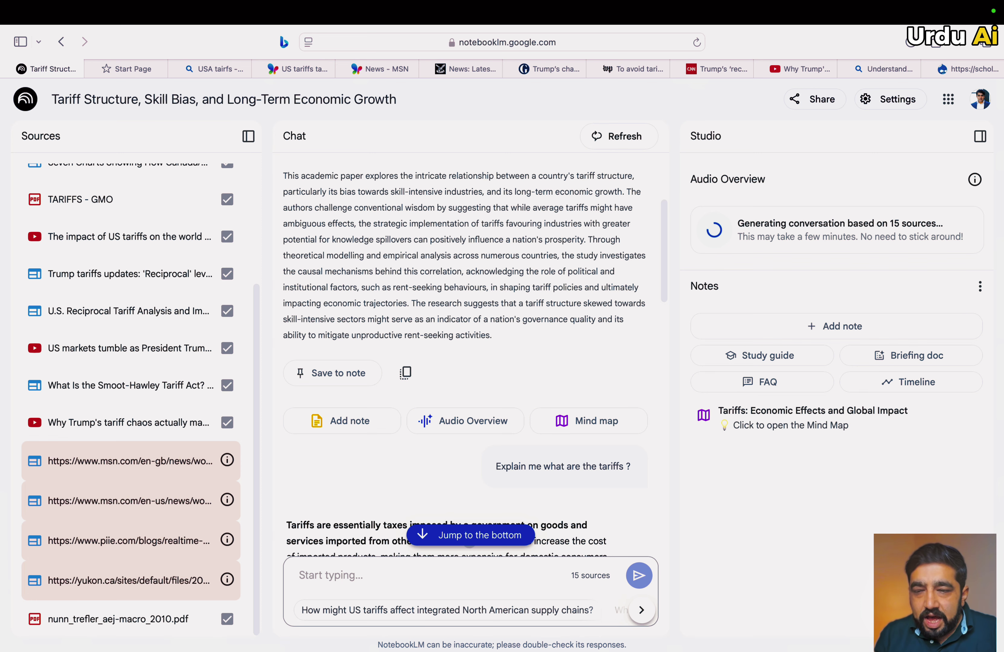
left_click(812, 417)
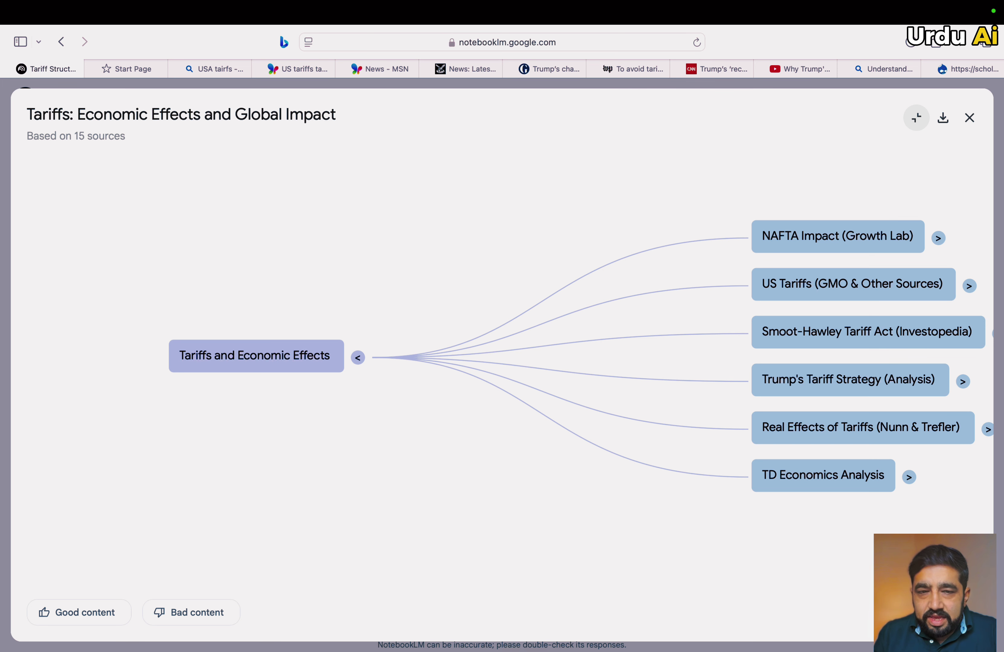
left_click_drag(626, 359, 365, 408)
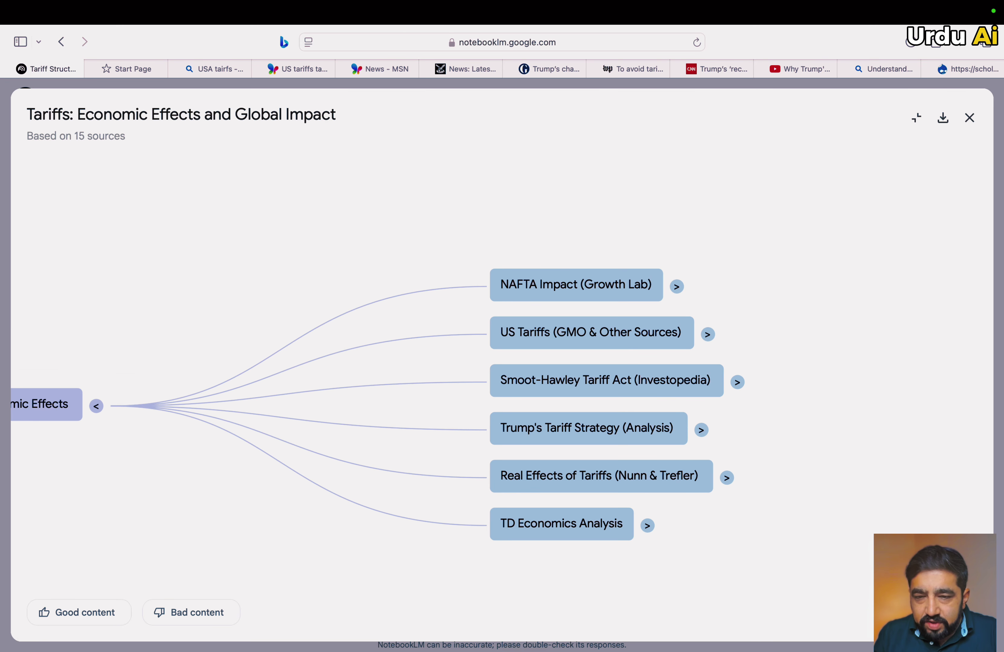
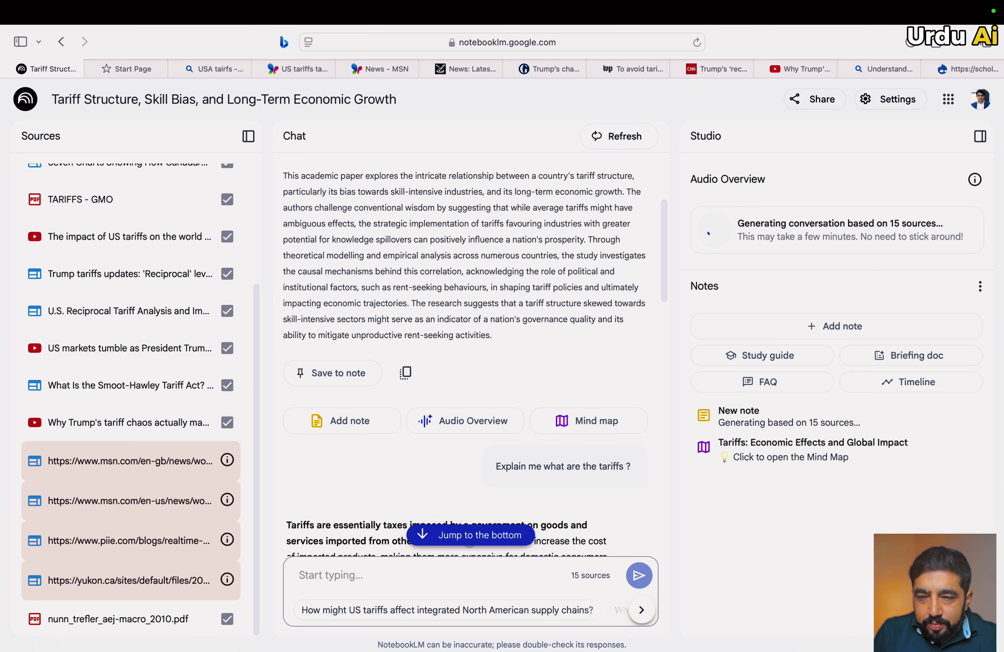
Open the generated study guide note, review its key concepts and quiz questions, and close it
left_click(842, 422)
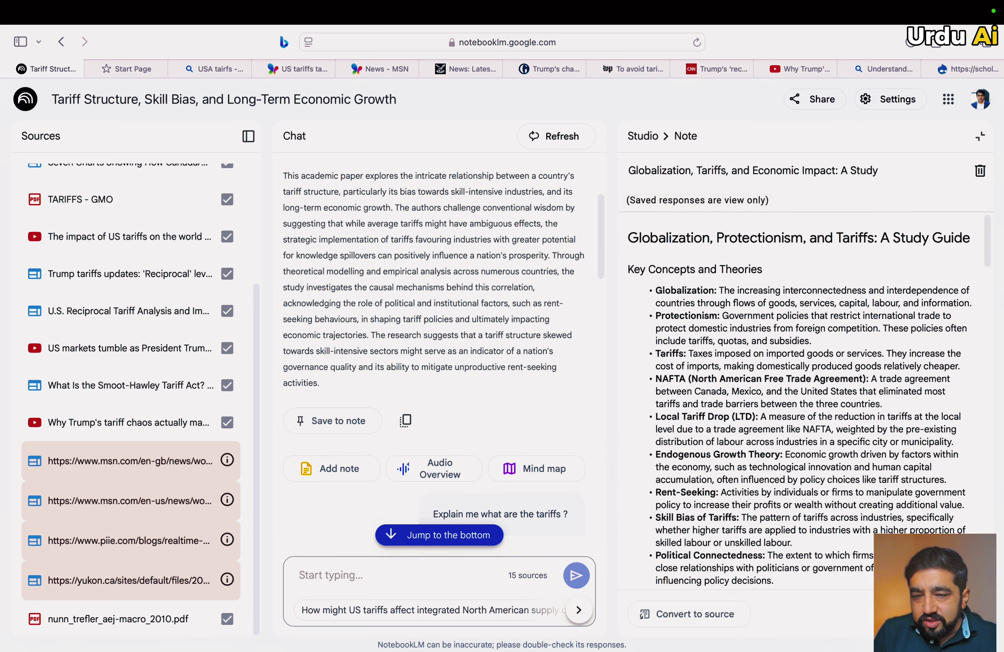
scroll(800, 406, "down", 1)
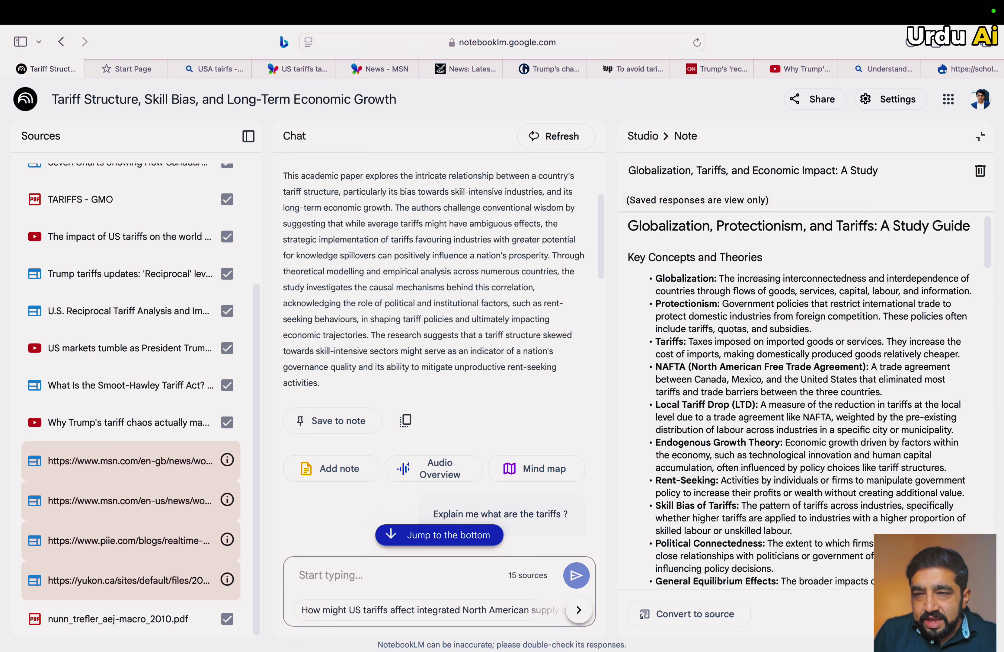
left_click(980, 135)
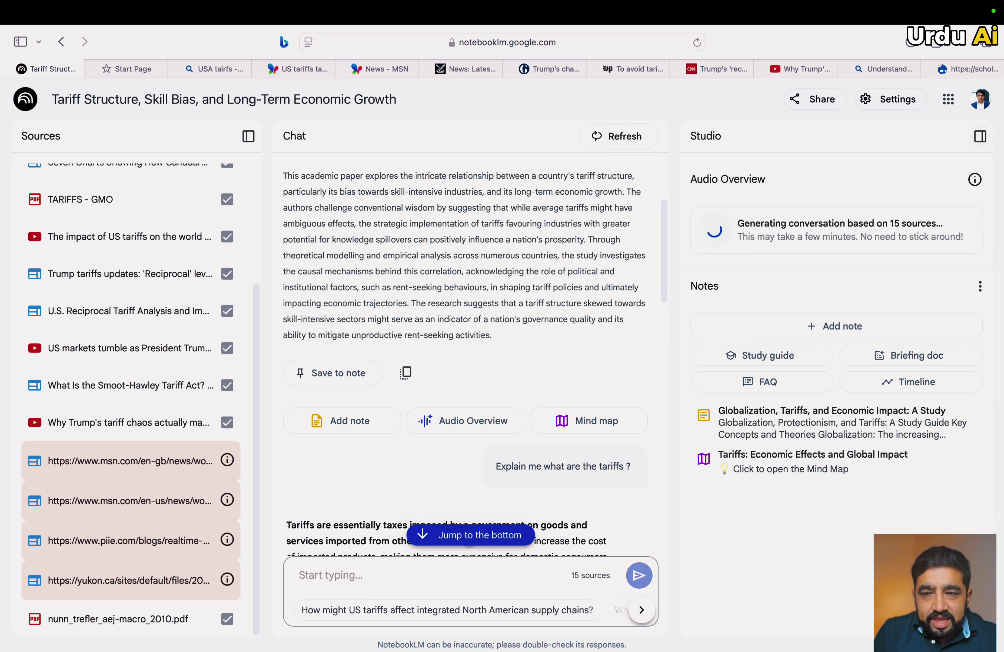
scroll(466, 339, "up", 3)
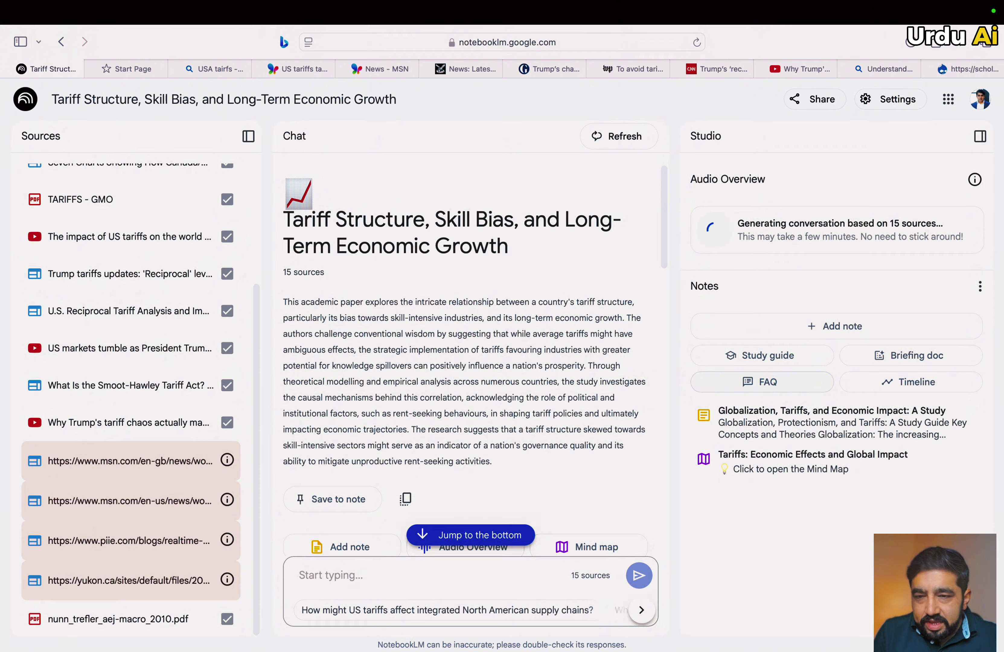
left_click(842, 422)
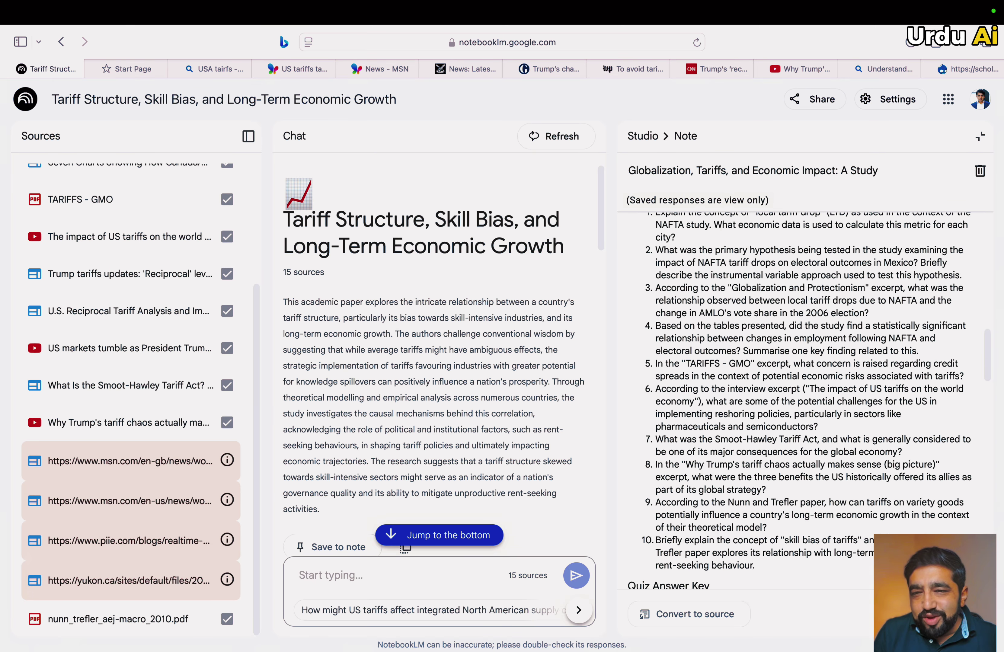
scroll(800, 398, "up", 15)
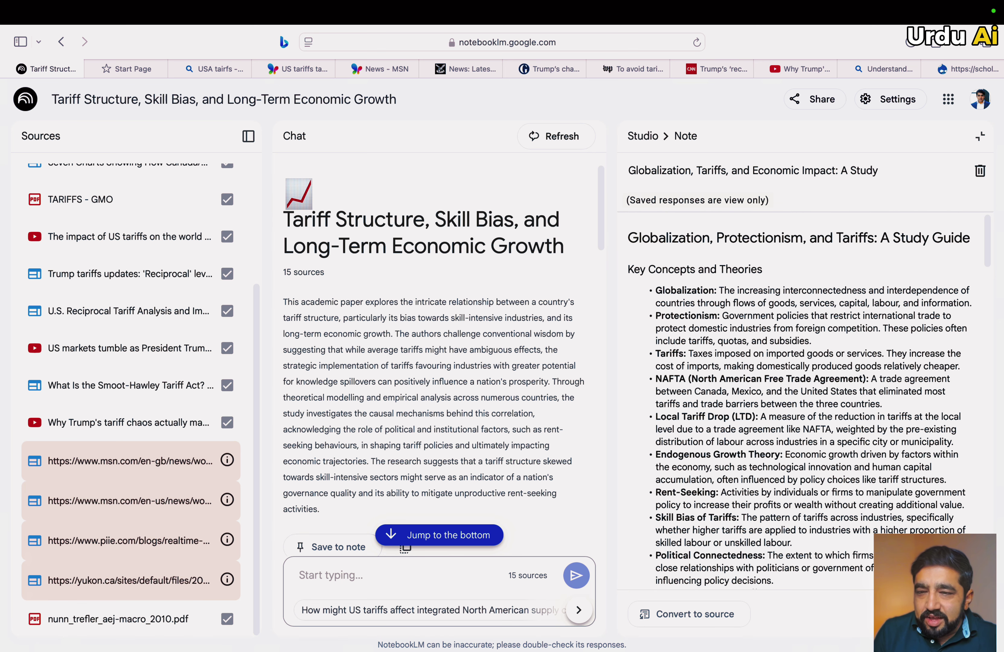
left_click(980, 136)
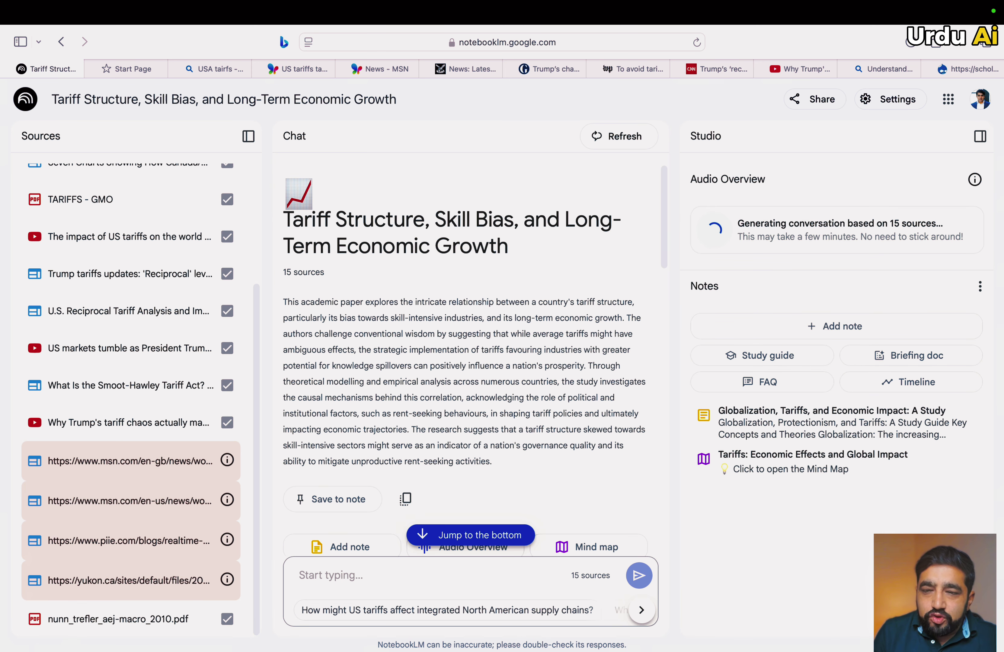
Generate an FAQ note and a timeline note from the notebook's sources
left_click(762, 381)
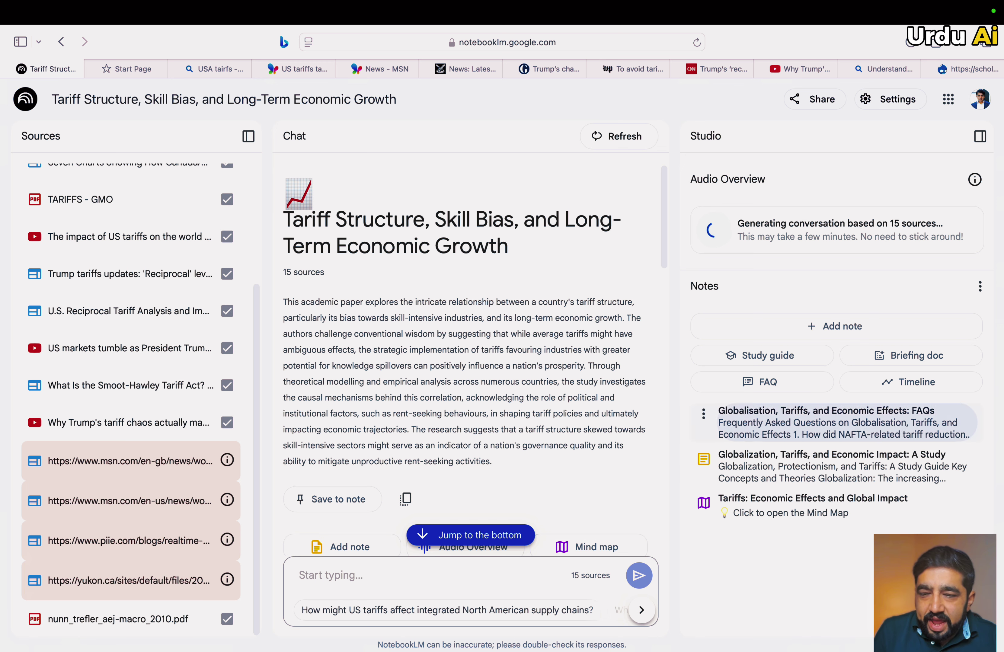
left_click(908, 382)
Open the FAQ note, read through its questions and answers alongside the chat answer, and close the note
left_click(825, 454)
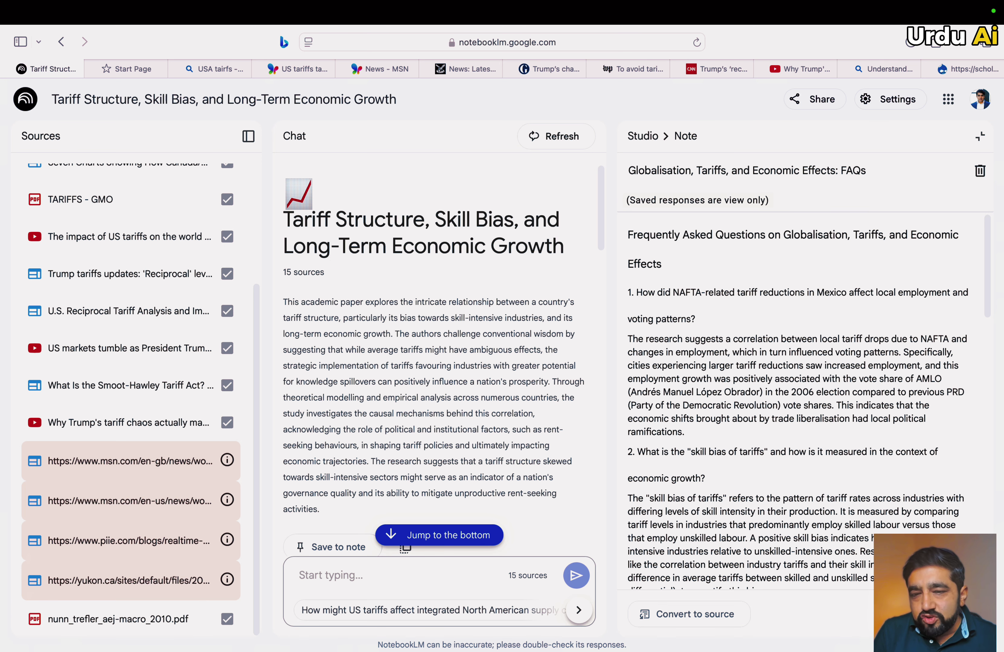
scroll(804, 402, "down", 3)
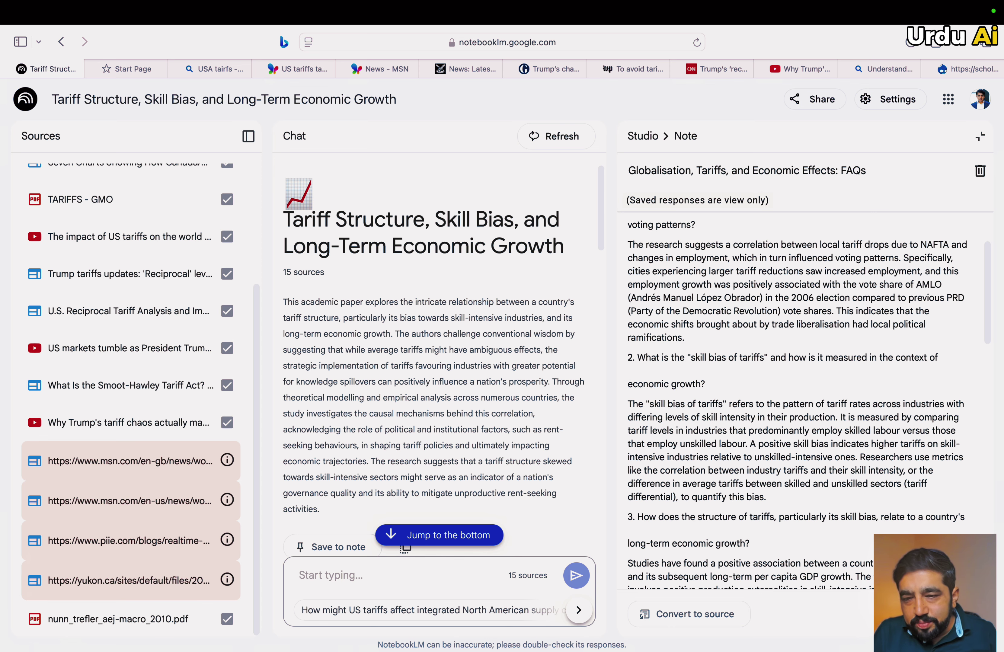
scroll(804, 402, "down", 15)
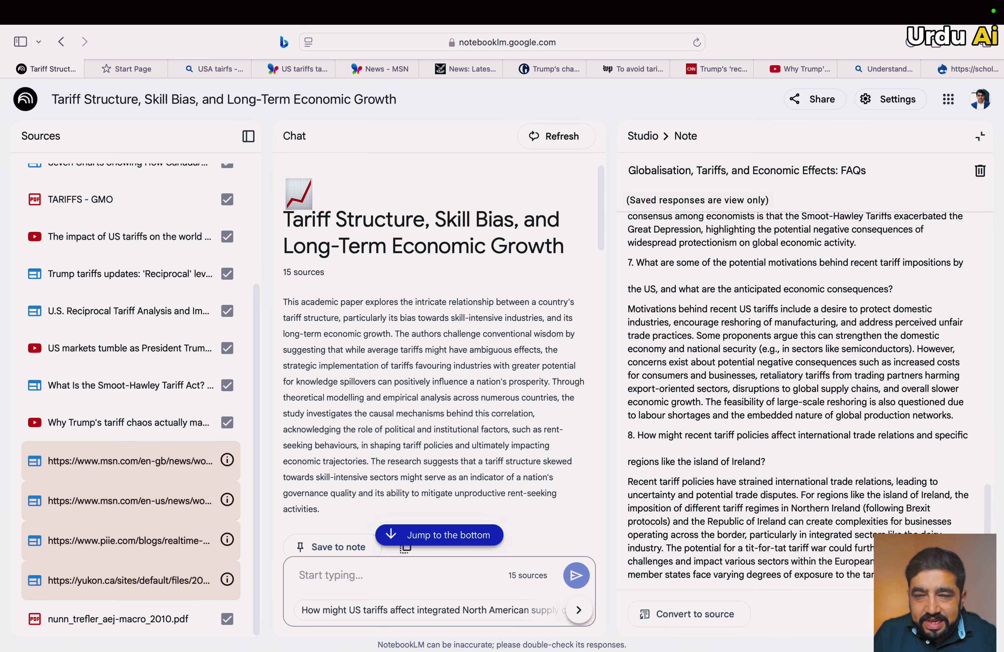
scroll(804, 402, "up", 20)
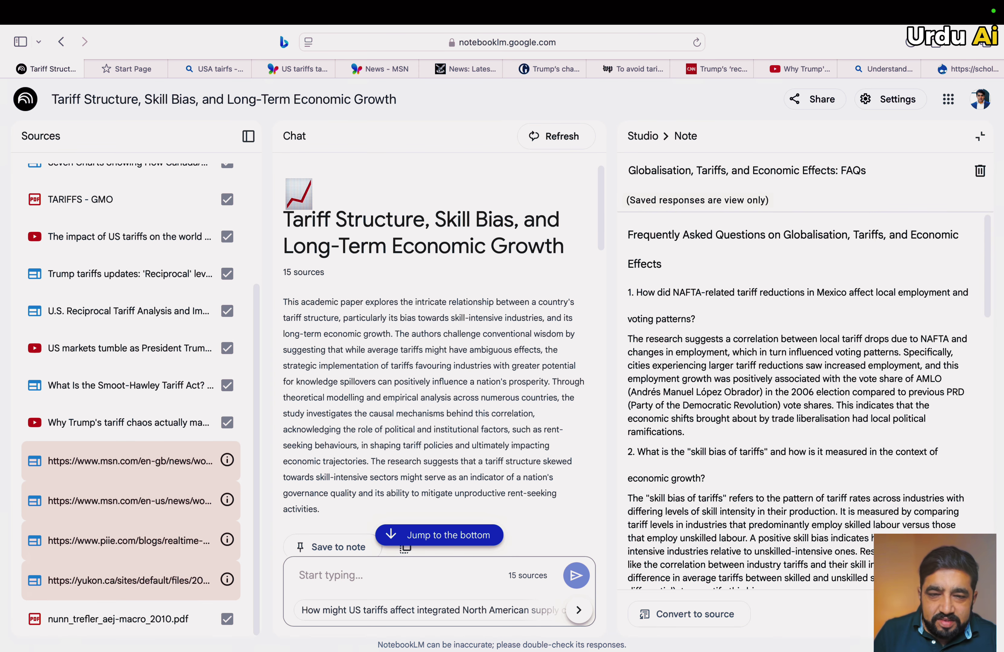
left_click(439, 534)
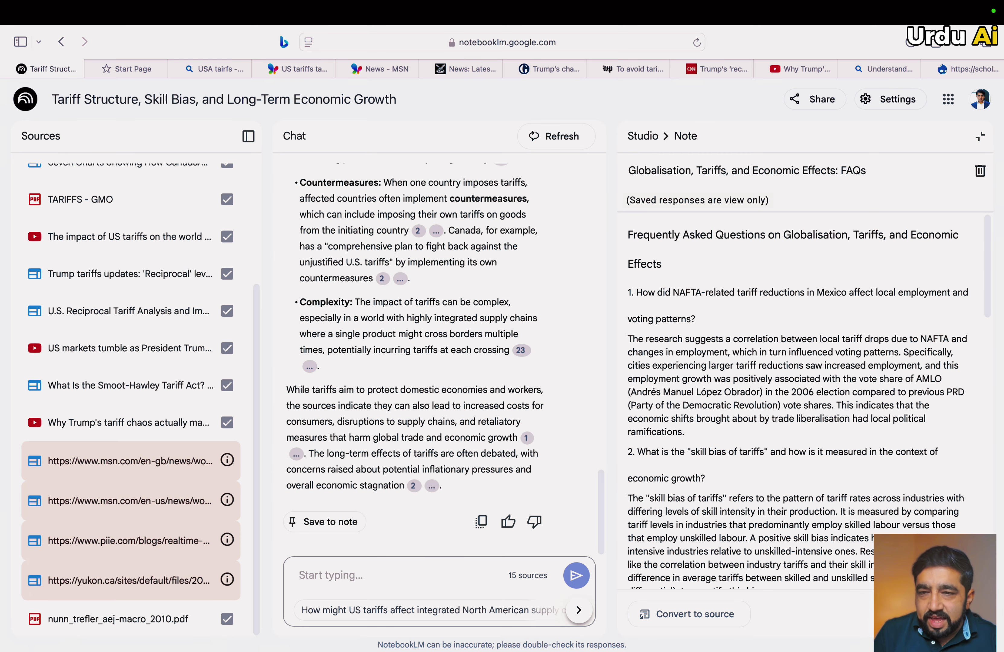
scroll(439, 360, "up", 5)
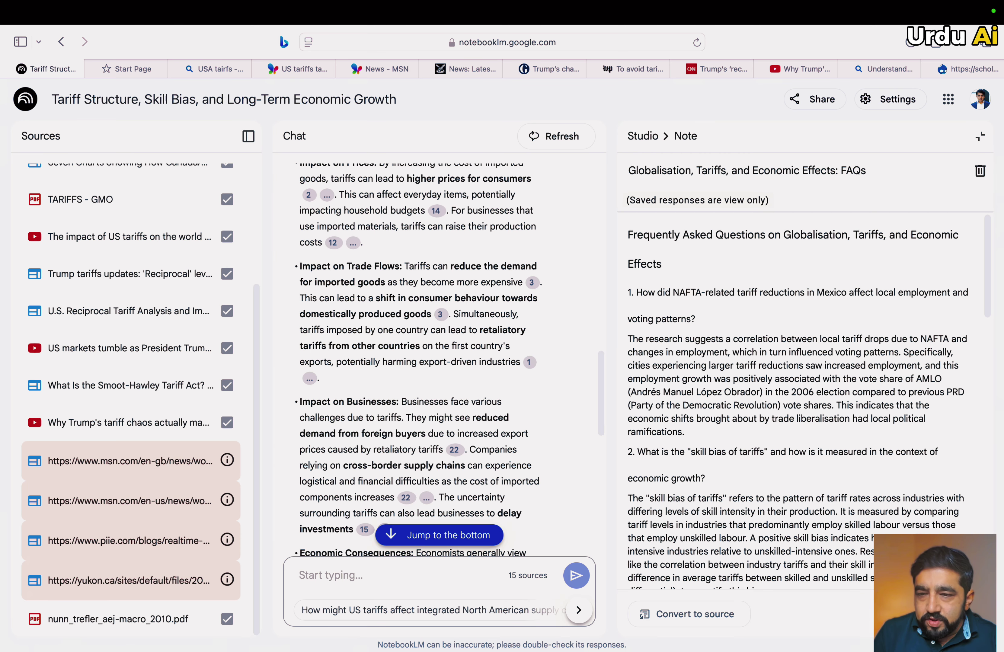
left_click(980, 136)
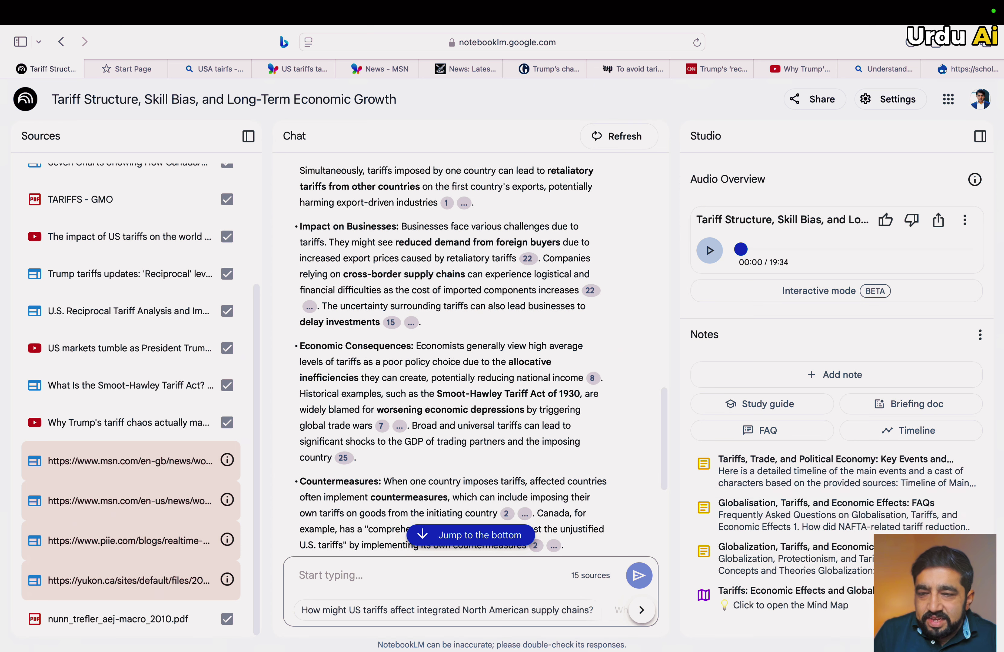
Generate another timeline note from the sources and open the newest timeline note
left_click(905, 430)
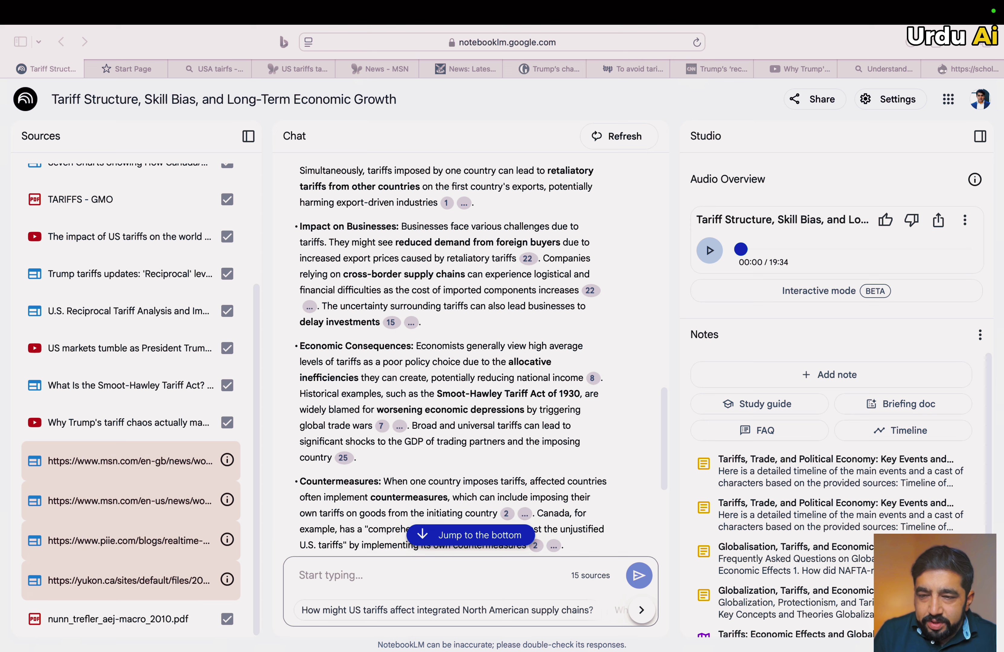
left_click(836, 470)
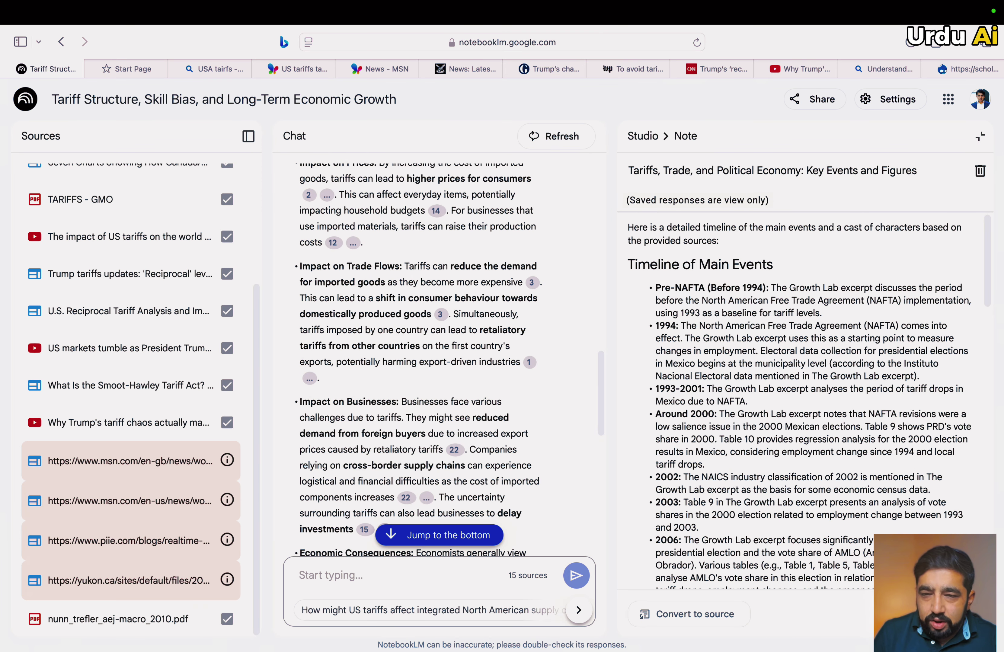
Read through the timeline note's main events and cast of characters, and close the note
scroll(800, 402, "down", 1)
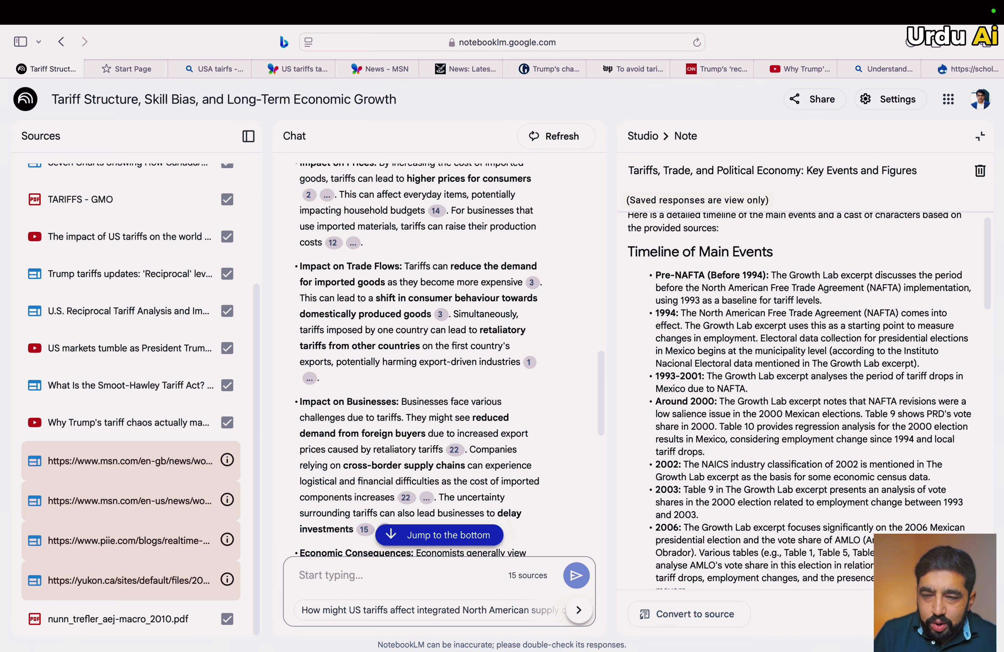
scroll(809, 401, "down", 15)
scroll(804, 402, "down", 5)
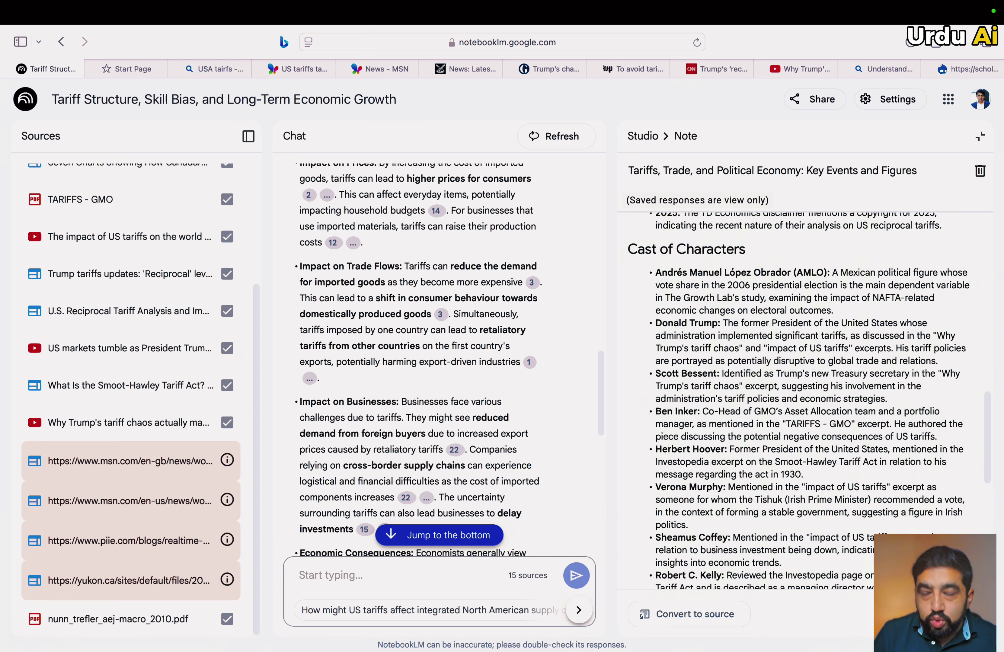
scroll(804, 403, "up", 10)
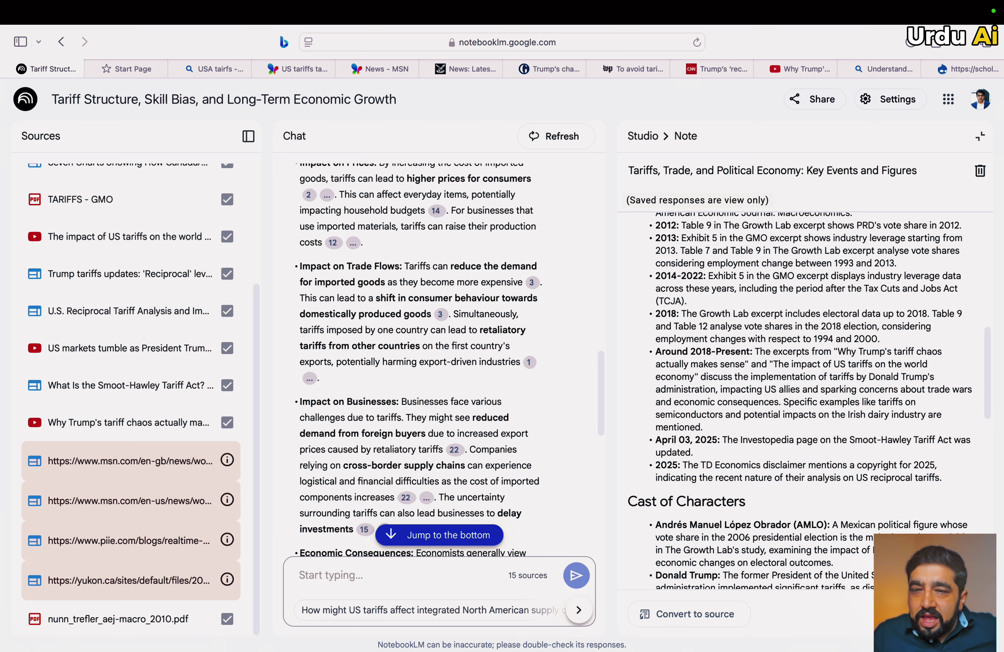
scroll(805, 400, "up", 10)
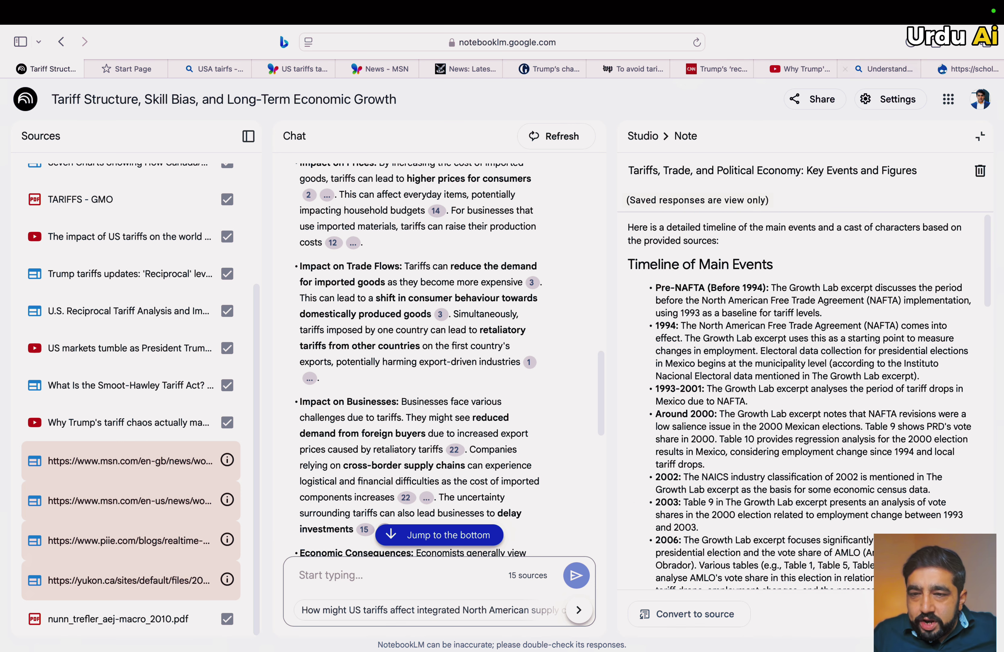
left_click(979, 136)
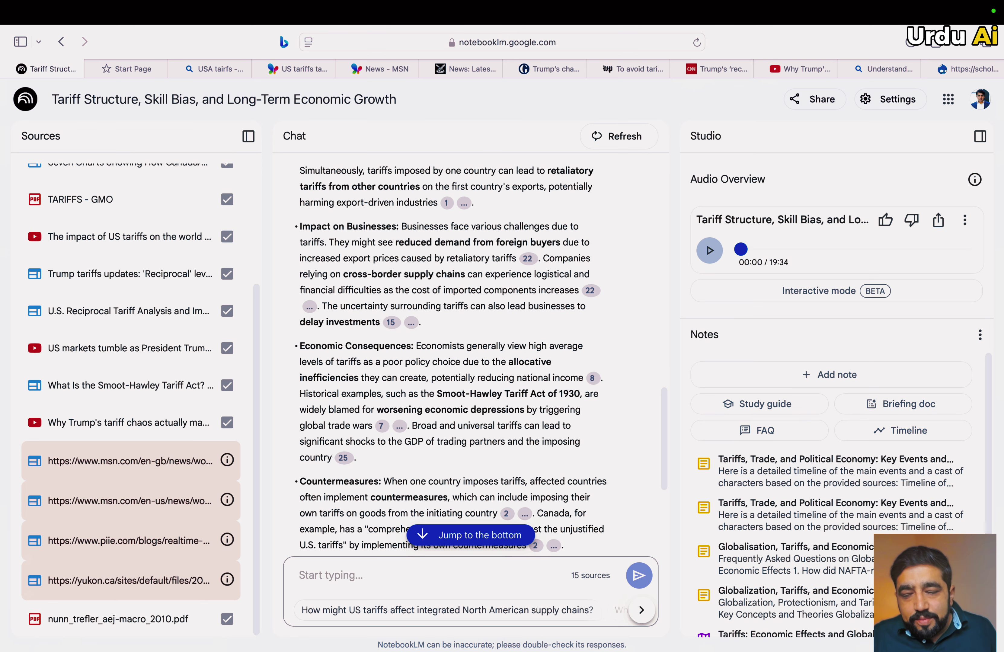
Play the opening seconds of the Audio Overview with the system volume raised, and pause it
left_click(710, 250)
key("XF86AudioRaiseVolume")
key("XF86AudioRaiseVolume")
key("XF86AudioRaiseVolume")
key("XF86AudioRaiseVolume")
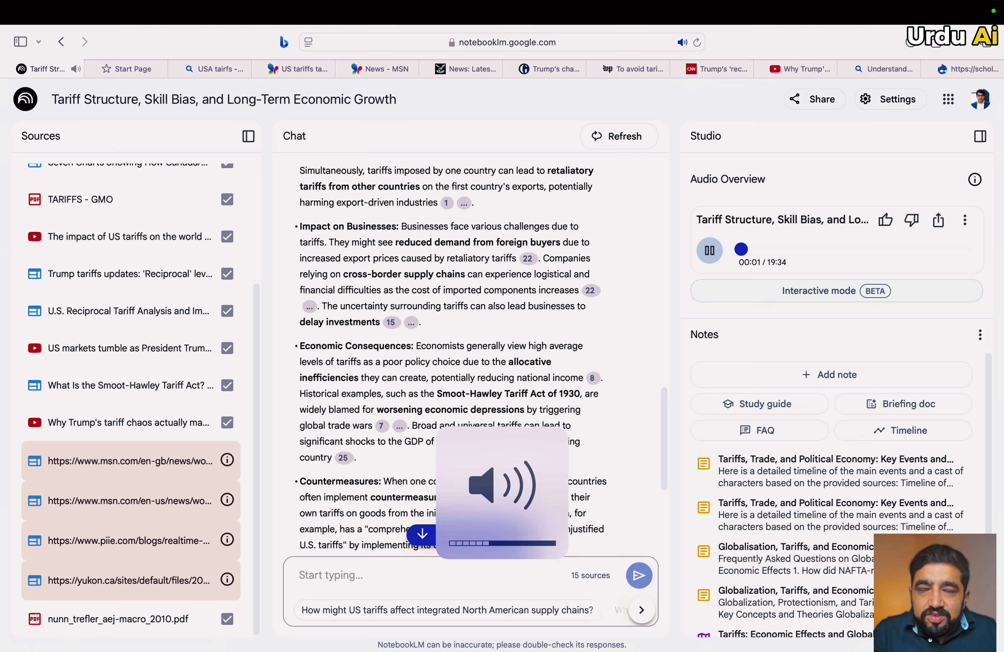
key("XF86AudioRaiseVolume")
key("XF86AudioRaiseVolume")
key("XF86AudioRaiseVolume")
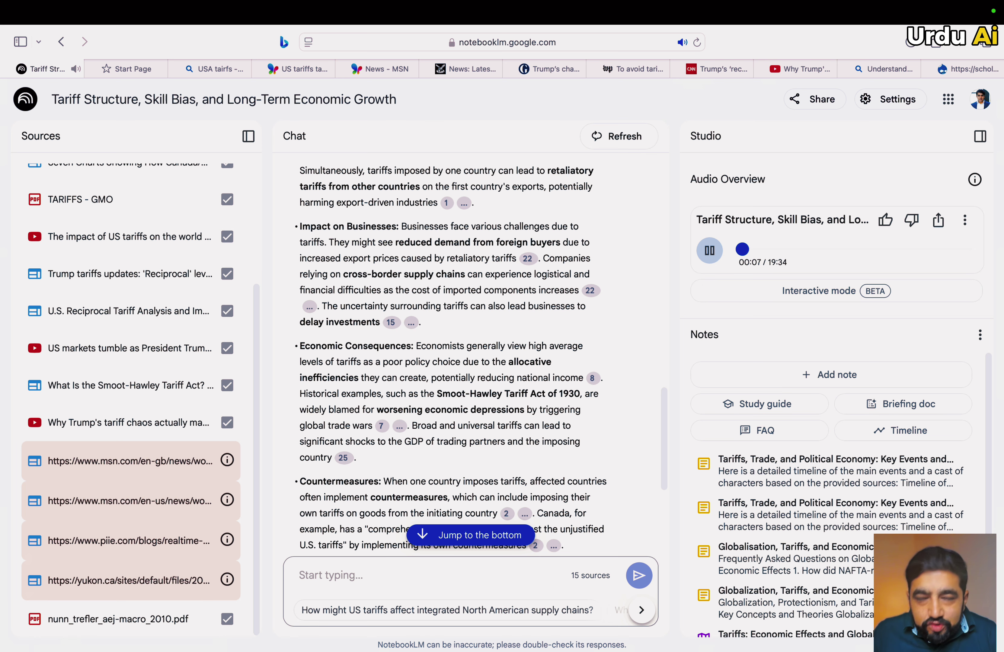
left_click(709, 251)
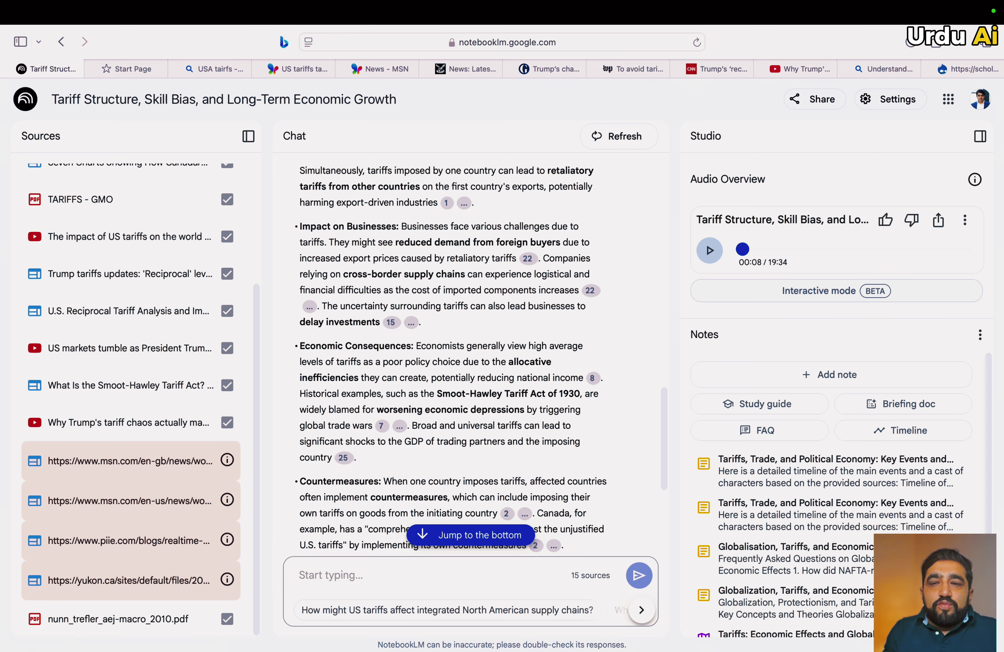
Start the Audio Overview in interactive mode with microphone access allowed, play it and join the hosts' conversation
left_click(842, 291)
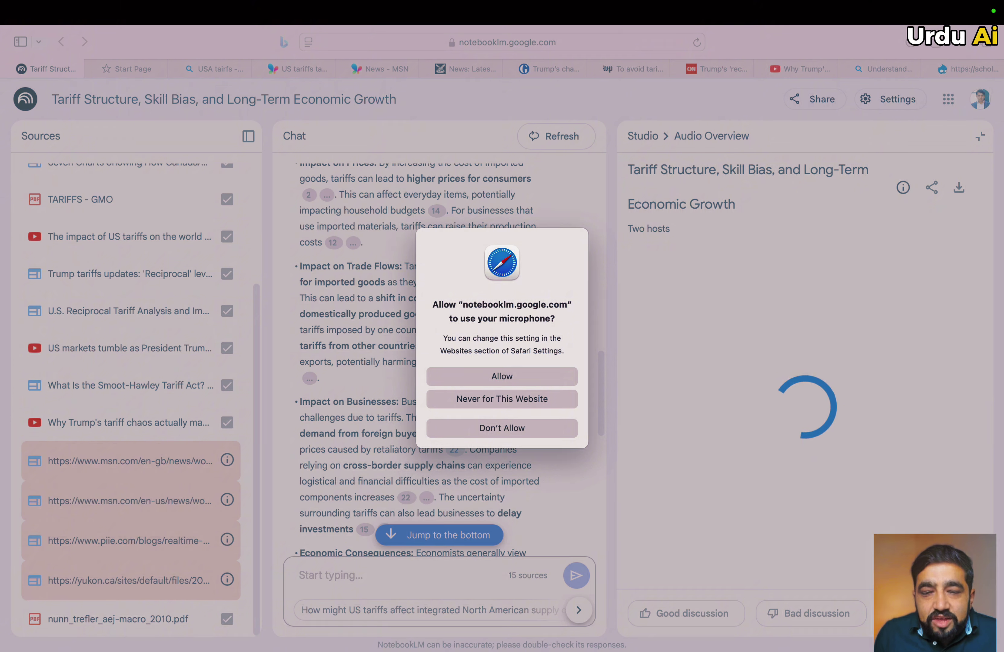
left_click(502, 377)
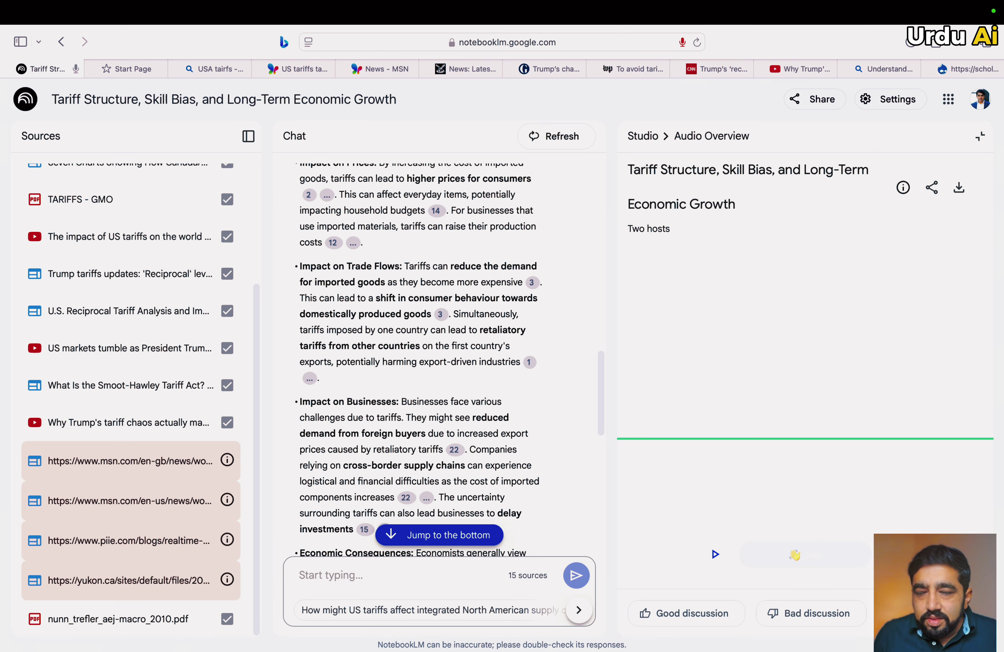
left_click(715, 555)
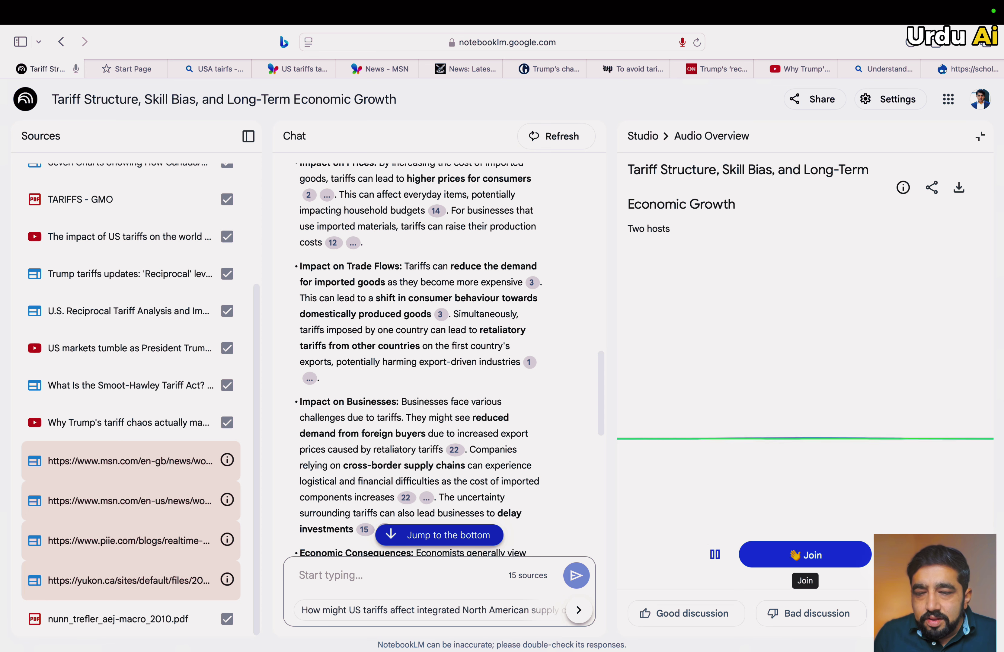
left_click(805, 554)
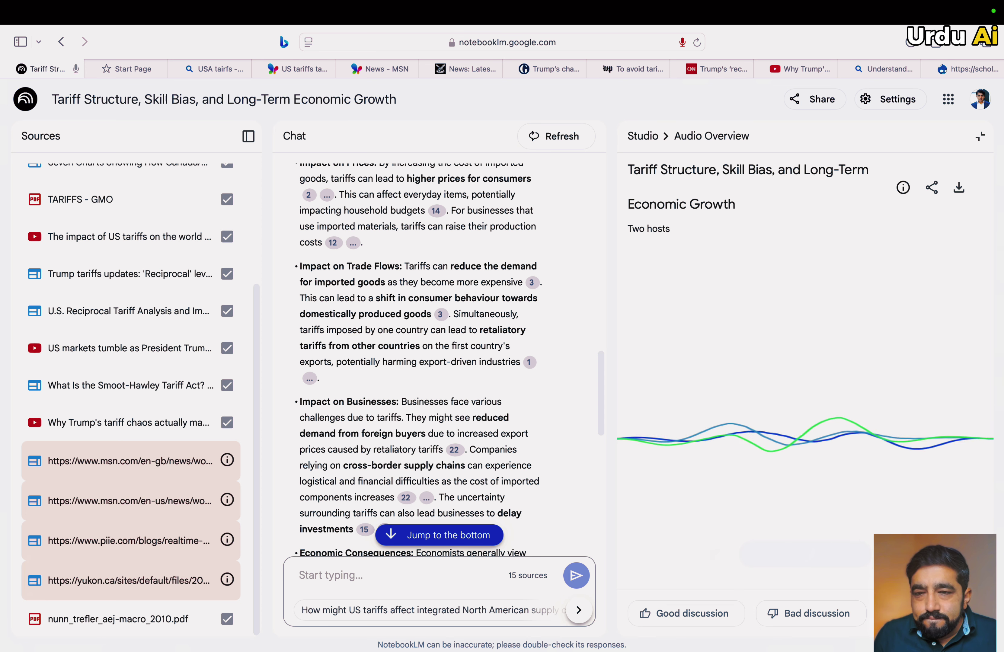